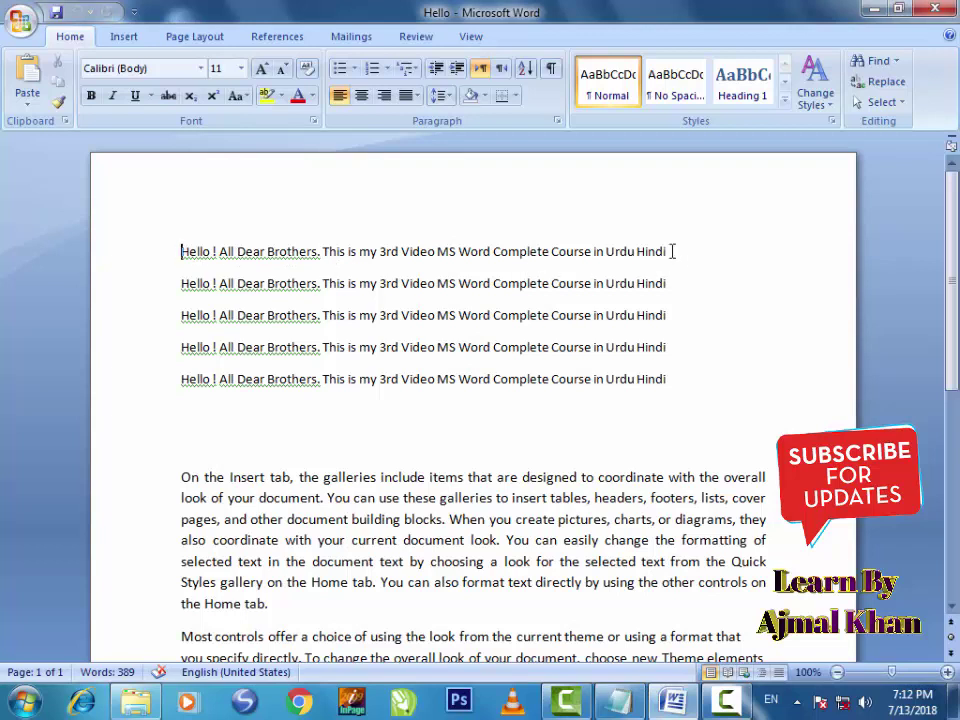
Apply Heading 1 to the first 'Hello ! All Dear Brothers…' line, then select the second line.
mouse_move(669, 251)
left_mouse_down()
mouse_move(502, 259)
mouse_move(187, 248)
left_mouse_up()
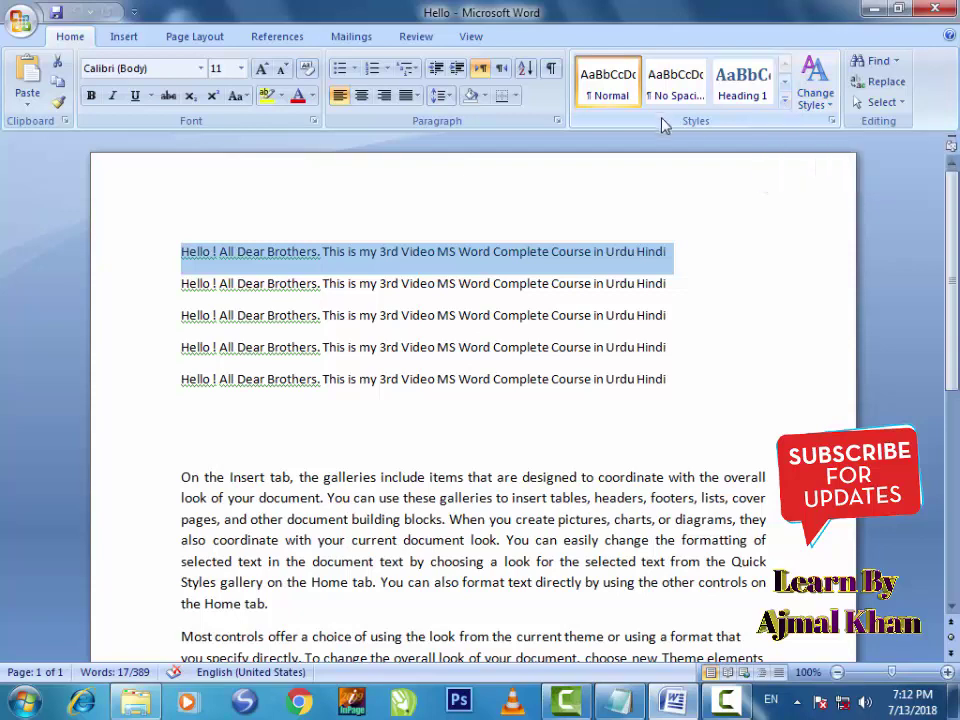
left_click(786, 106)
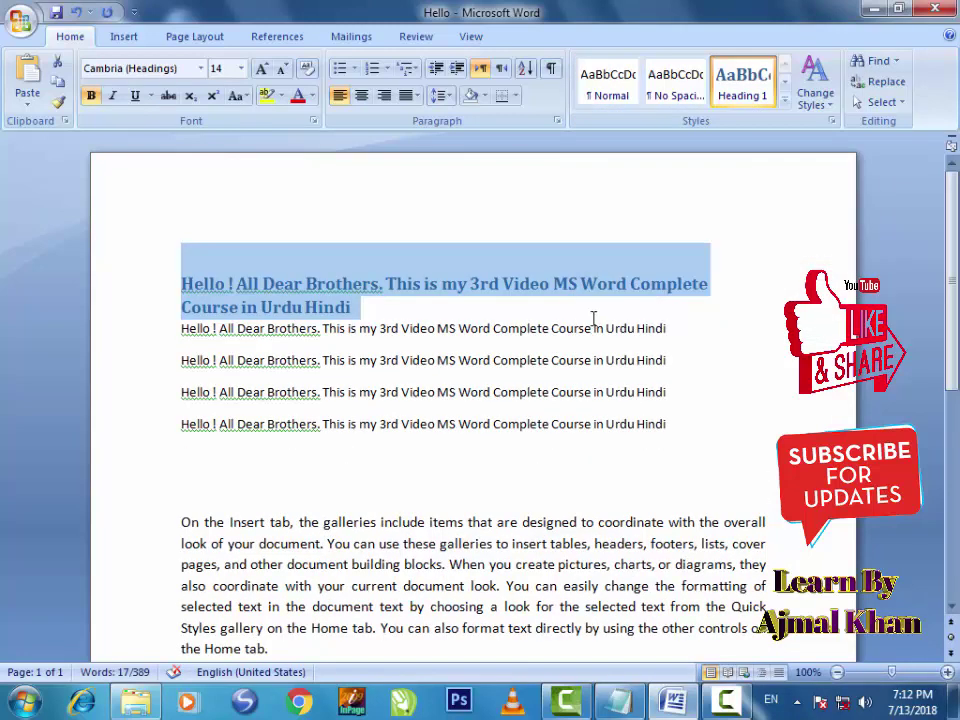
left_click(671, 316)
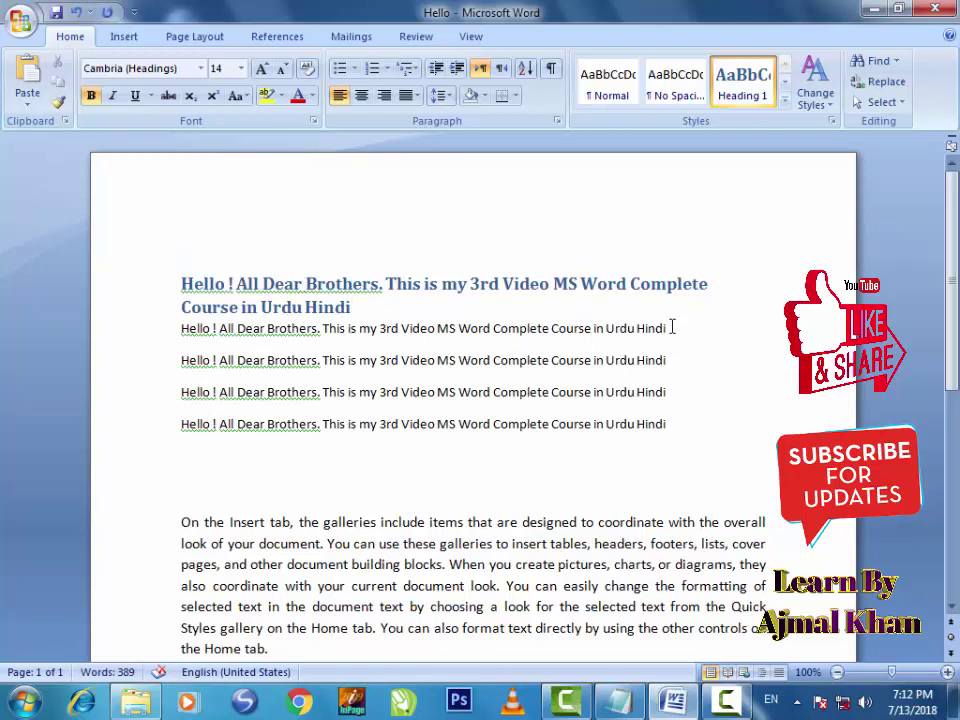
left_click_drag(671, 328, 184, 330)
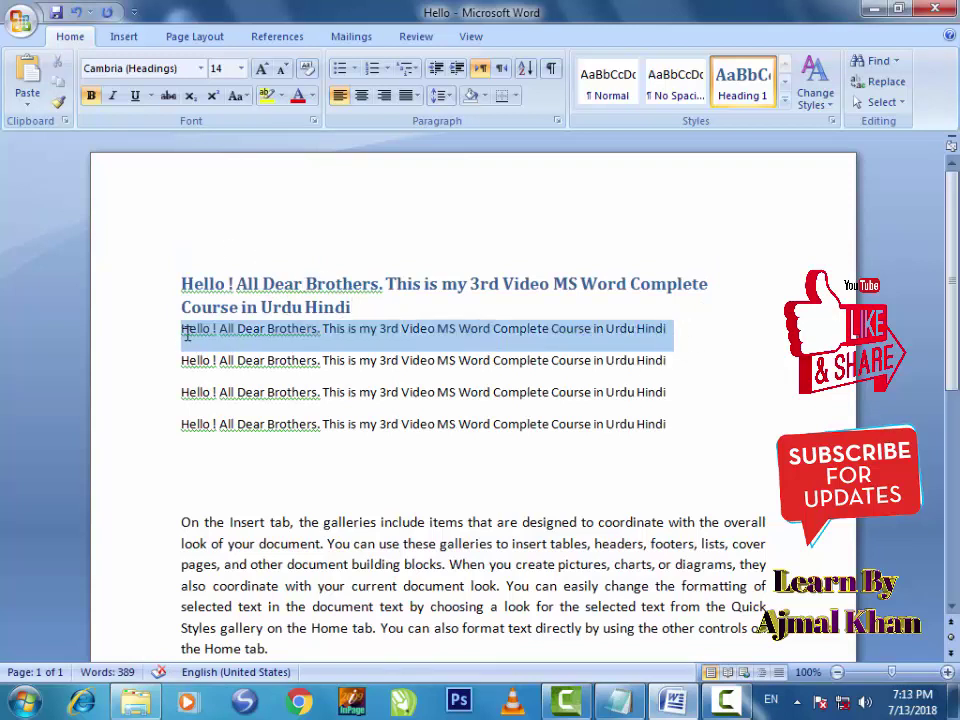
Apply the Intense Reference quick style to the selected second line.
left_click(785, 100)
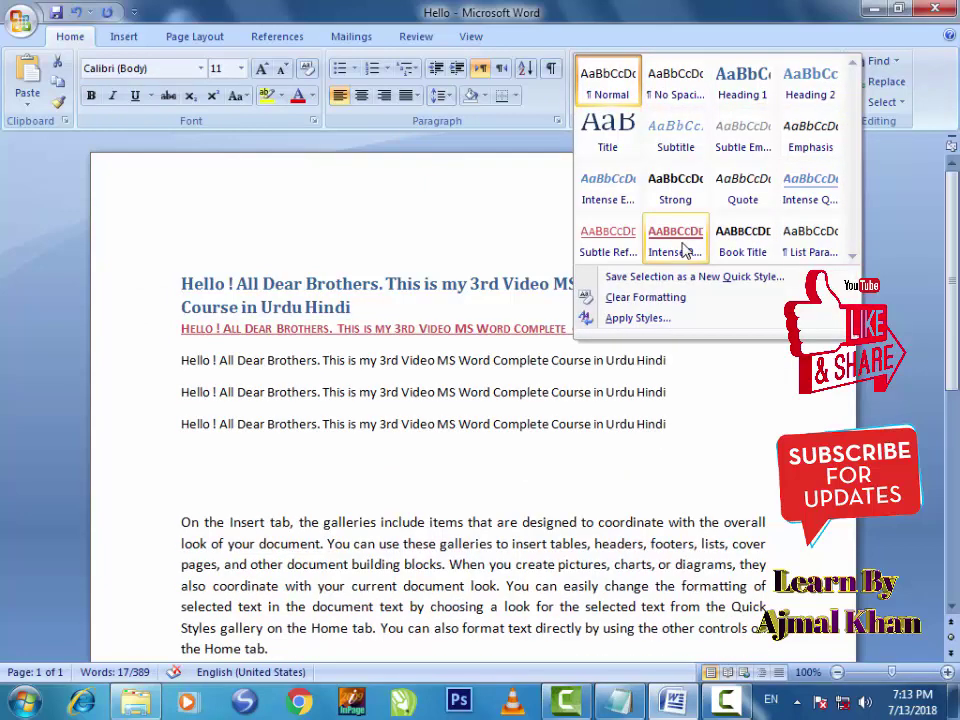
left_click(687, 250)
left_click(690, 393)
Give the third Hello line the Intense Emphasis quick style.
left_click_drag(668, 360, 137, 372)
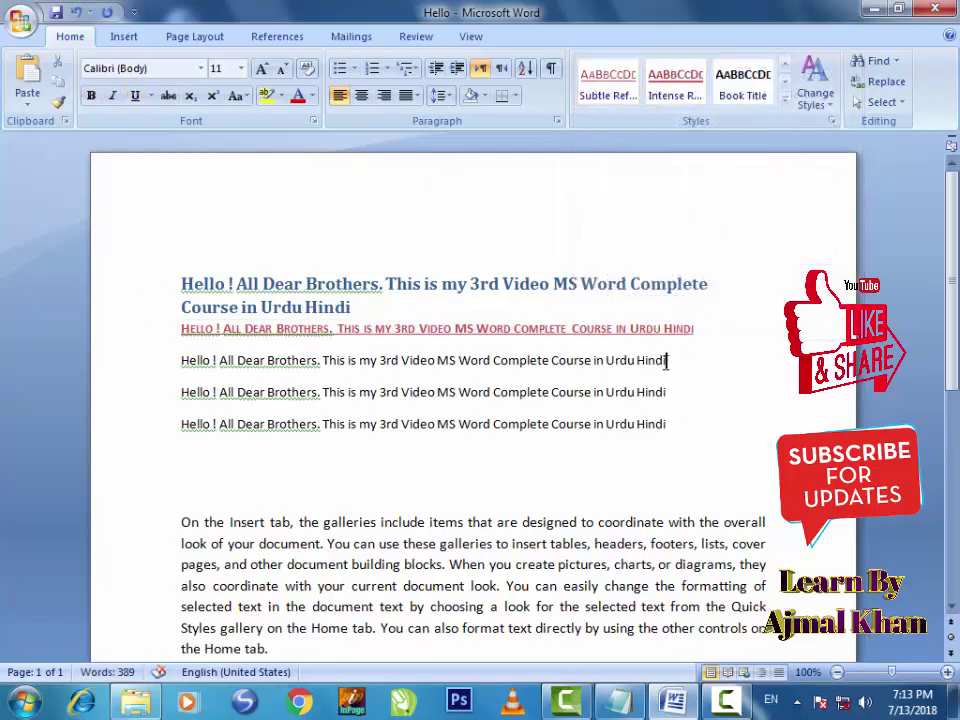
left_click(785, 100)
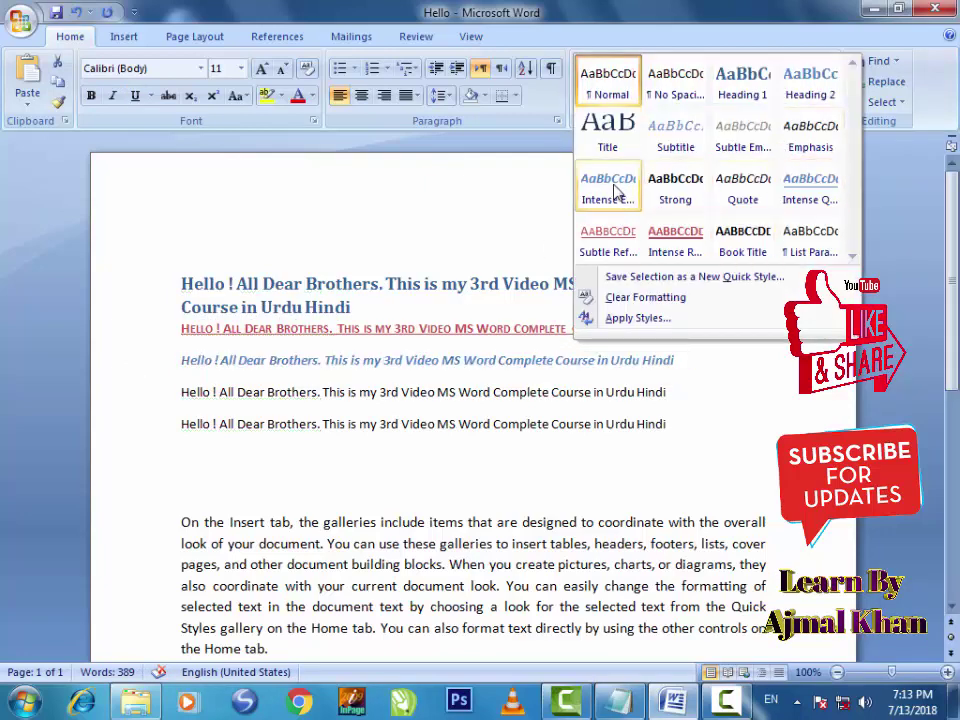
left_click(612, 190)
left_click(648, 425)
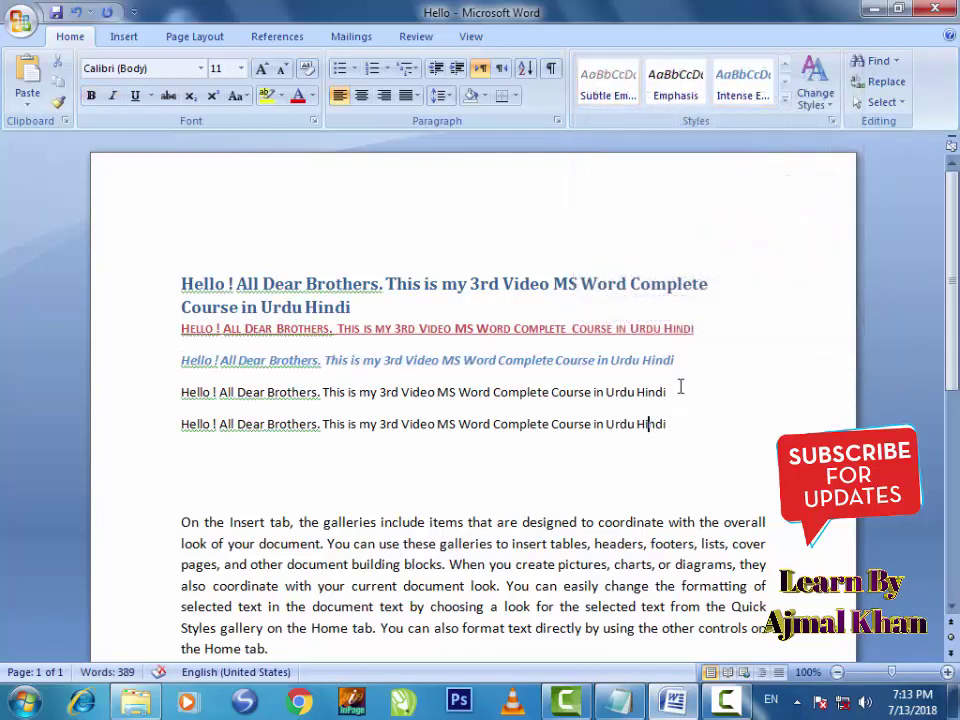
Give the fourth Hello line the Strong quick style.
left_click_drag(675, 390, 167, 400)
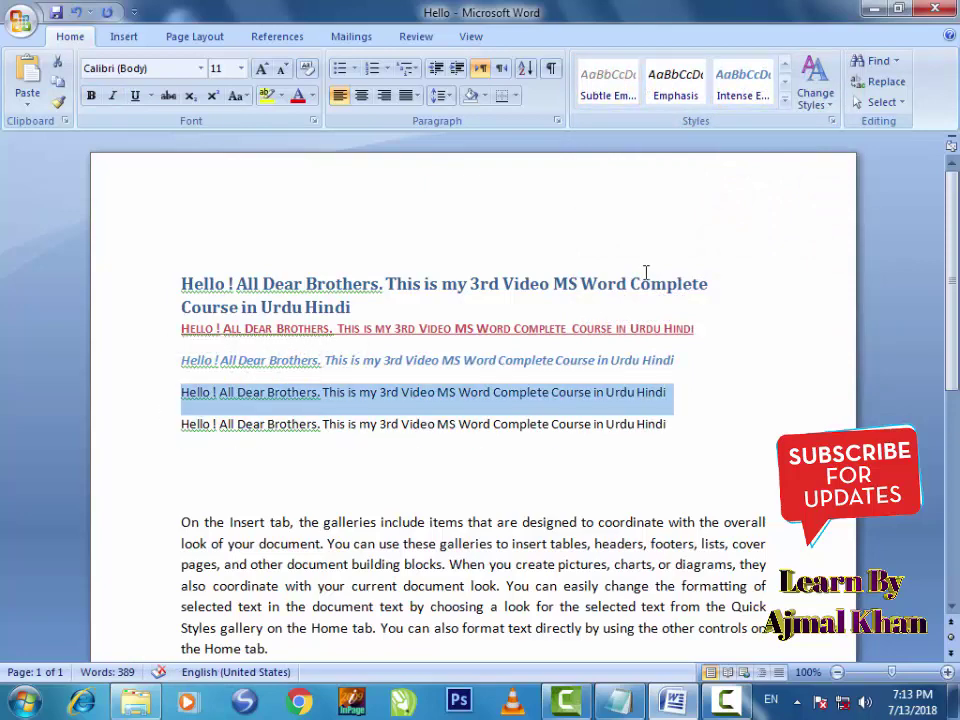
left_click(786, 101)
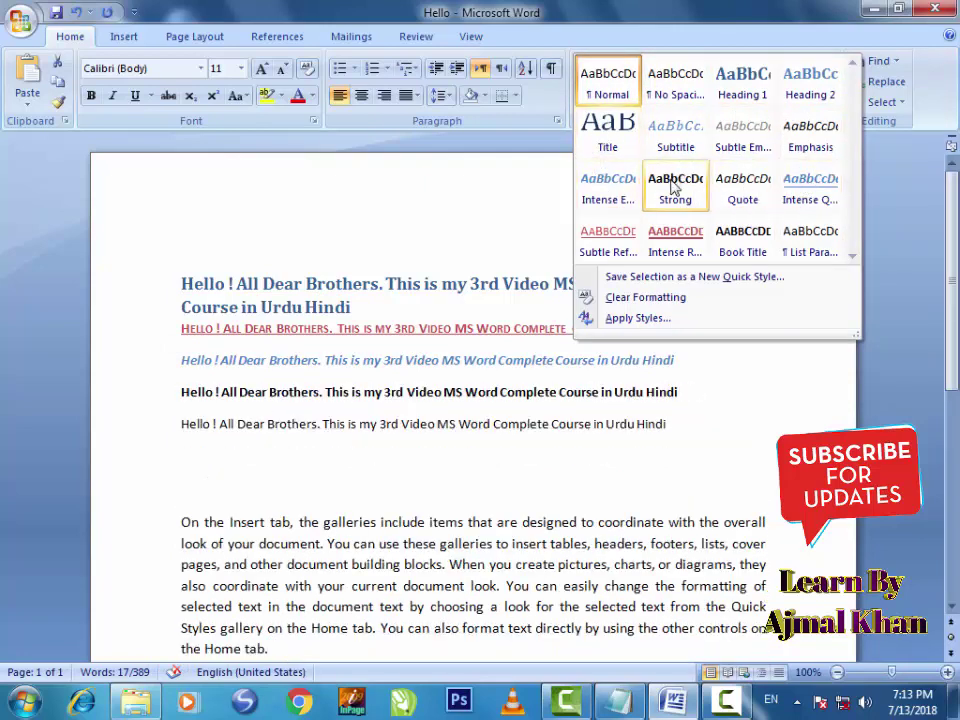
left_click(674, 188)
left_click(722, 452)
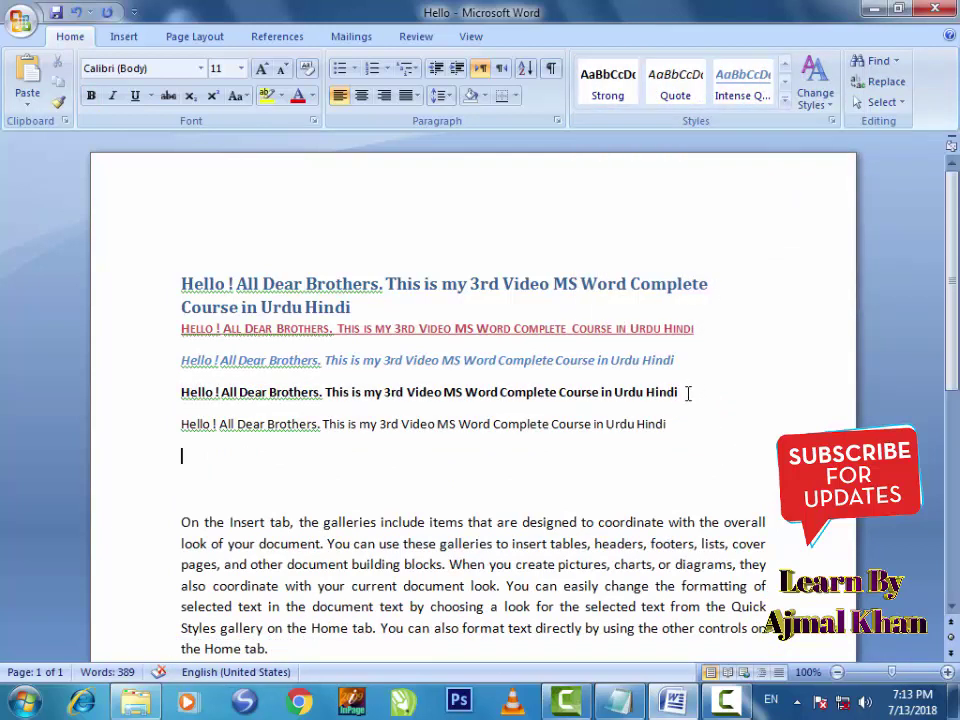
left_click(786, 104)
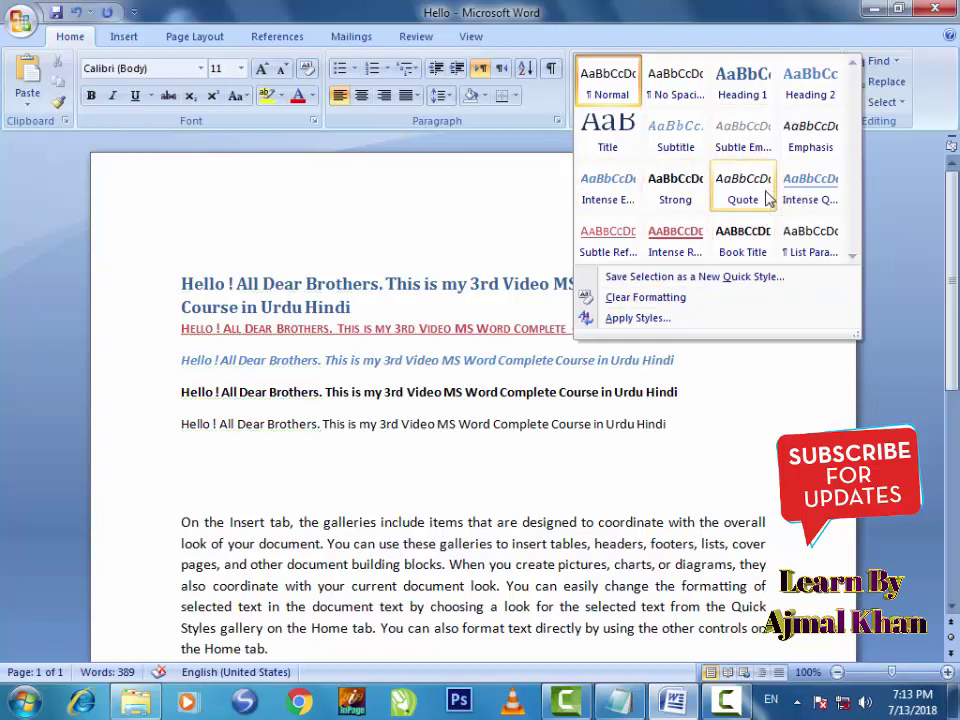
Clear the bold Strong formatting from the fourth line, leaving it plain text.
left_click(738, 387)
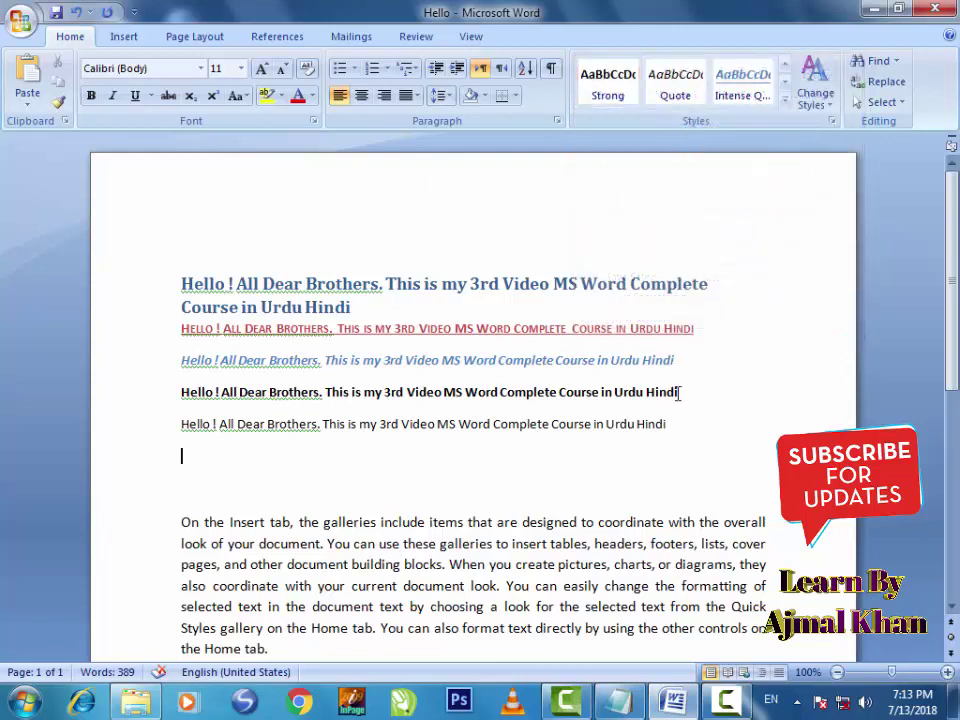
mouse_move(686, 392)
left_mouse_down()
mouse_move(126, 416)
mouse_move(140, 404)
left_mouse_up()
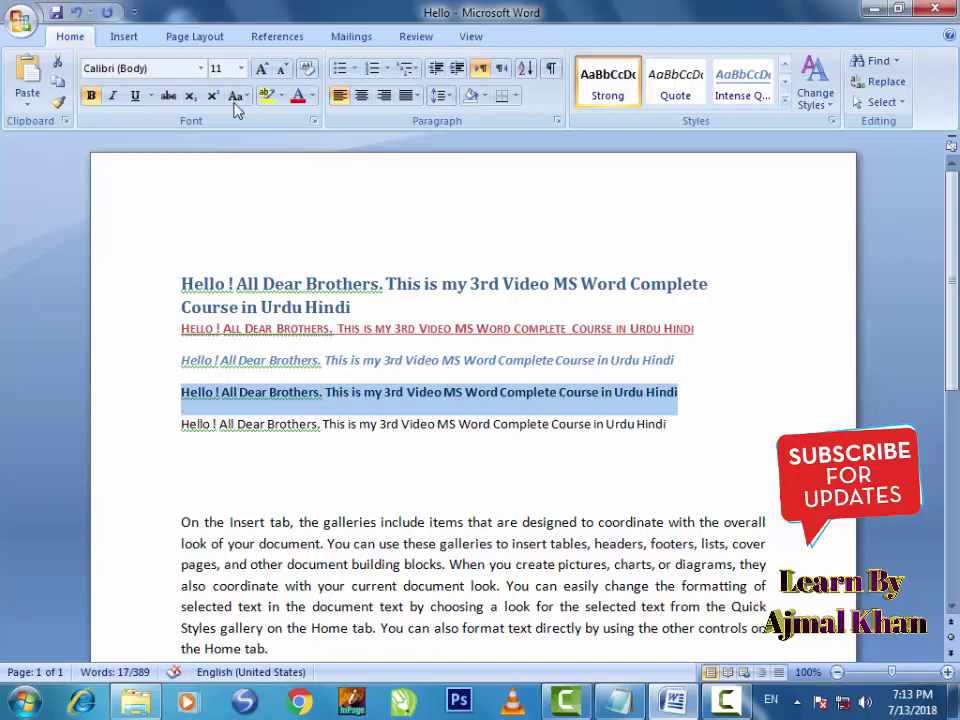
left_click(309, 70)
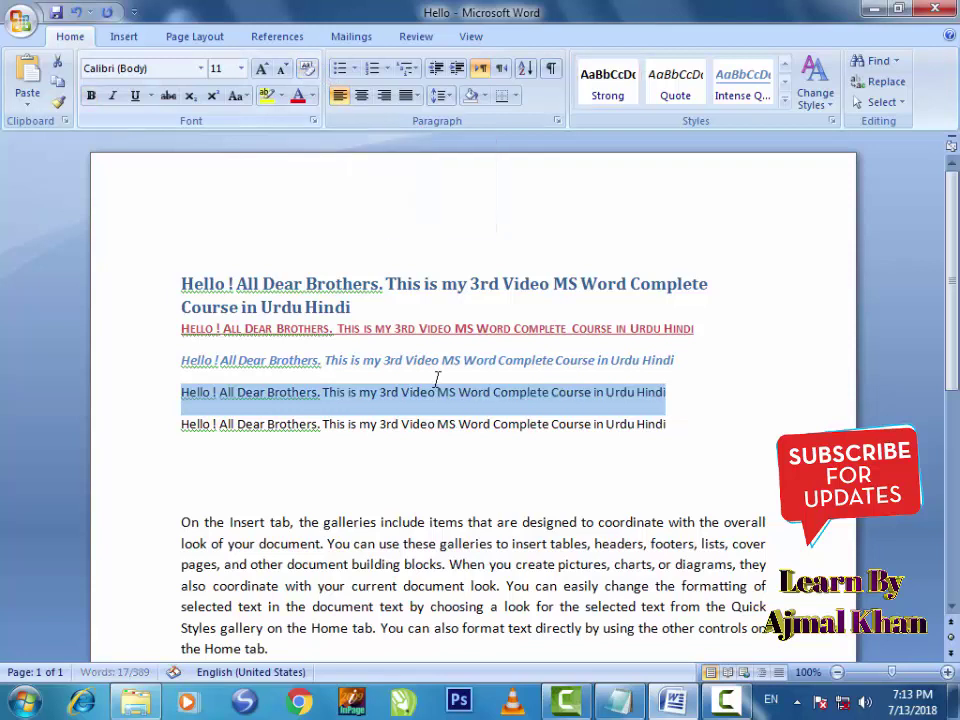
left_click(457, 484)
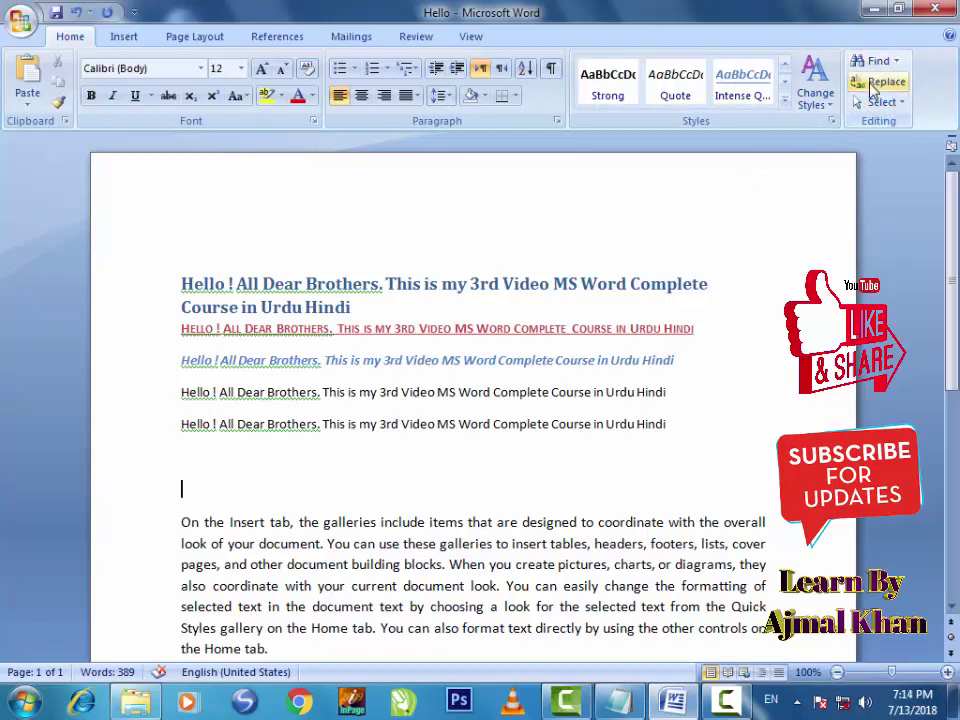
left_click(815, 98)
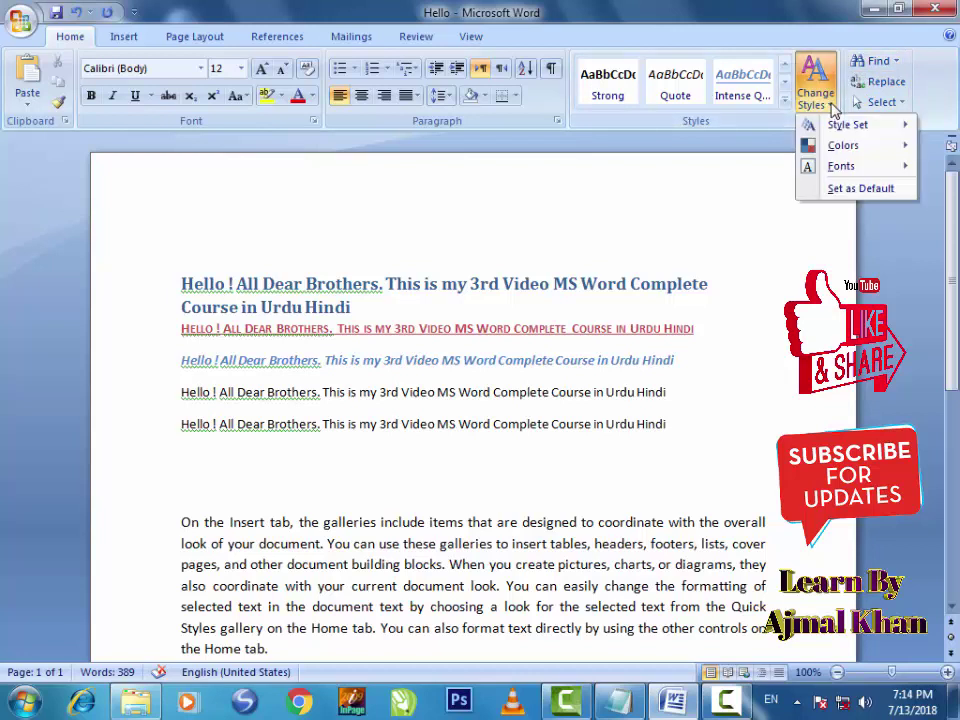
left_click(758, 214)
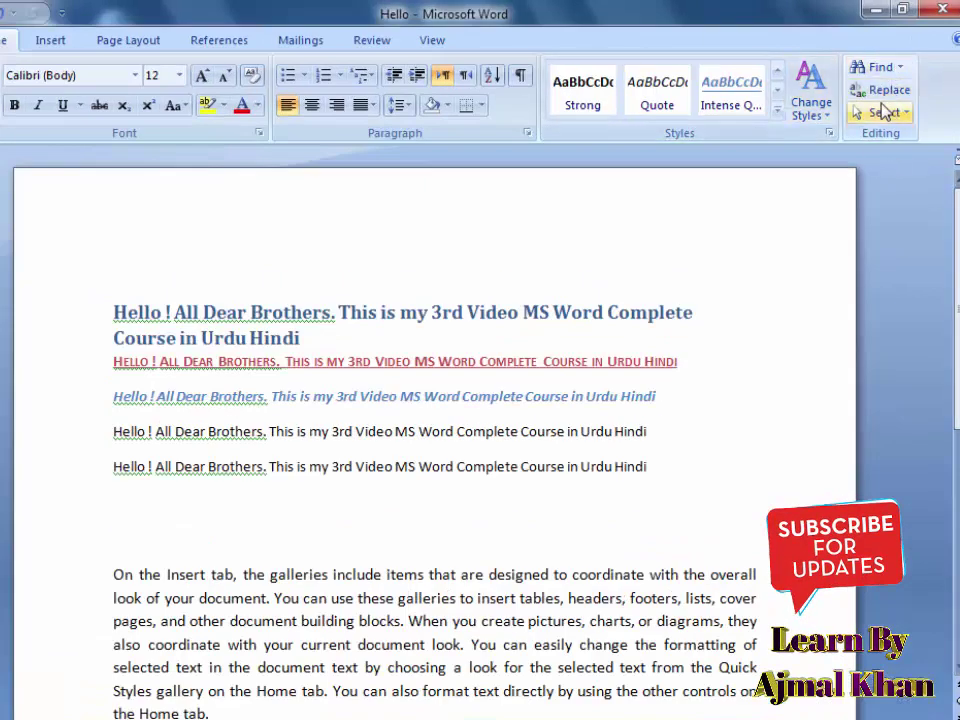
Clear the Heading 1, Intense Reference and Intense Emphasis formatting from the first three lines.
left_click_drag(677, 398, 90, 321)
left_click(251, 76)
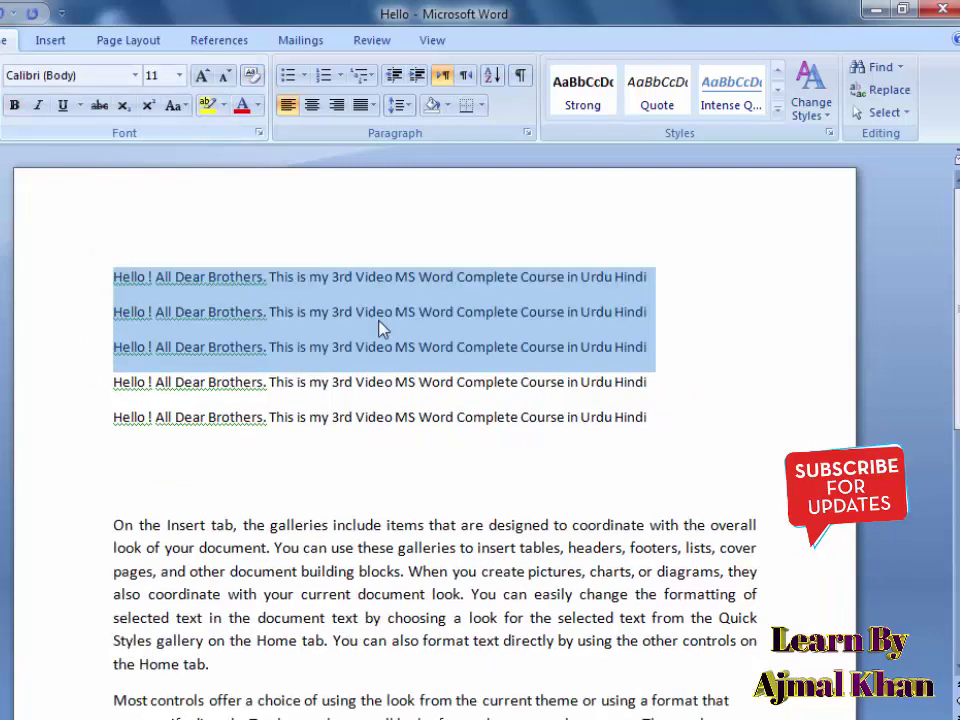
left_click(368, 456)
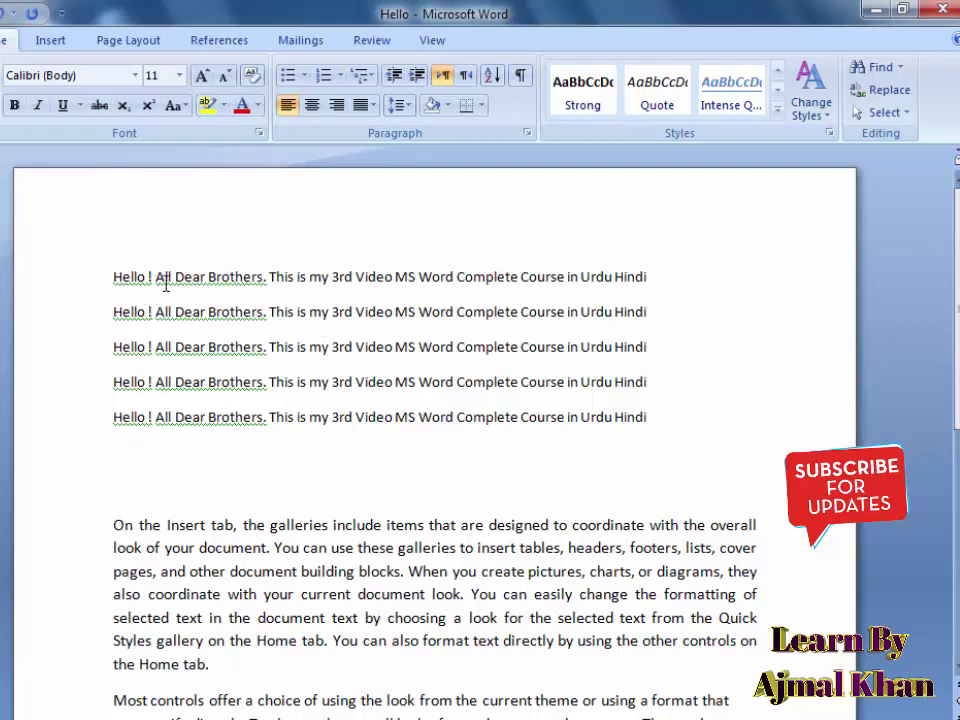
Place the cursor in the first Hello line and open the Find and Replace dialog.
left_click_drag(658, 422, 95, 267)
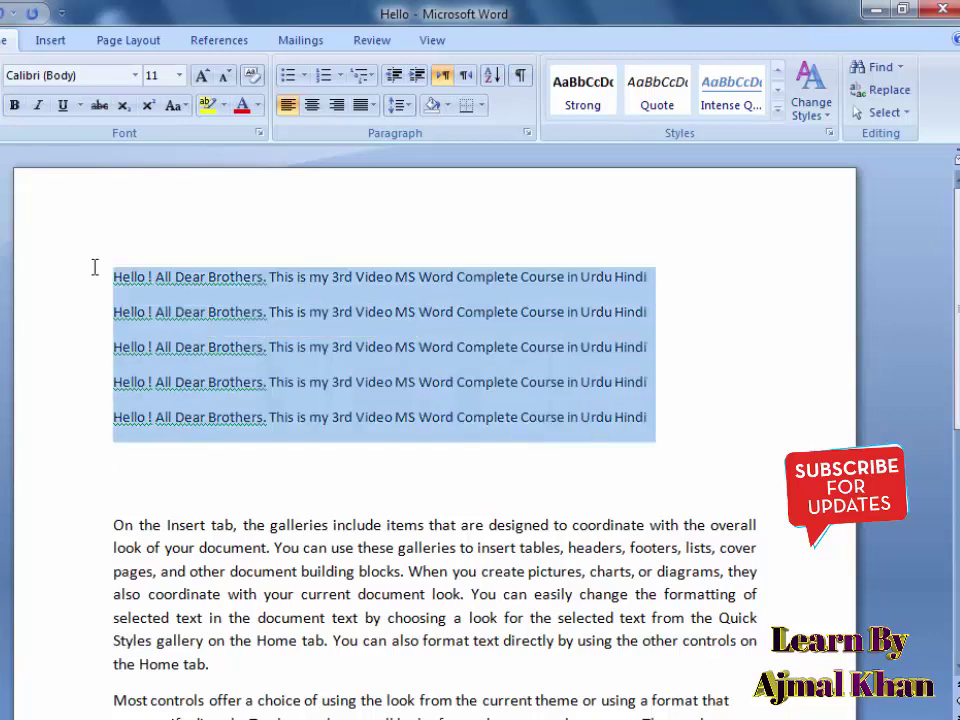
left_click(225, 462)
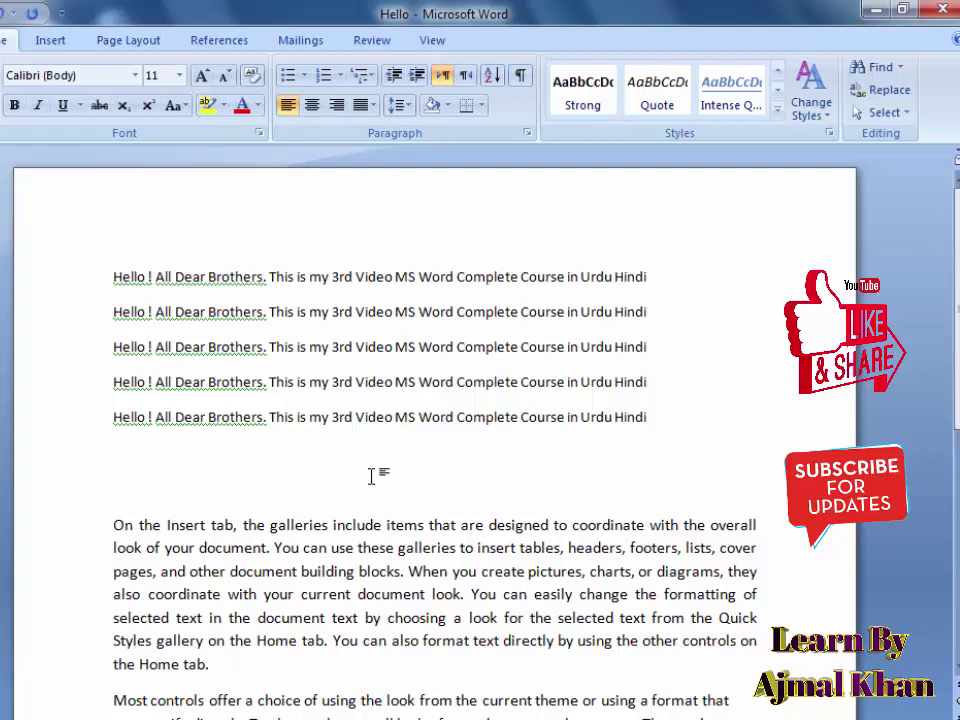
left_click(331, 279)
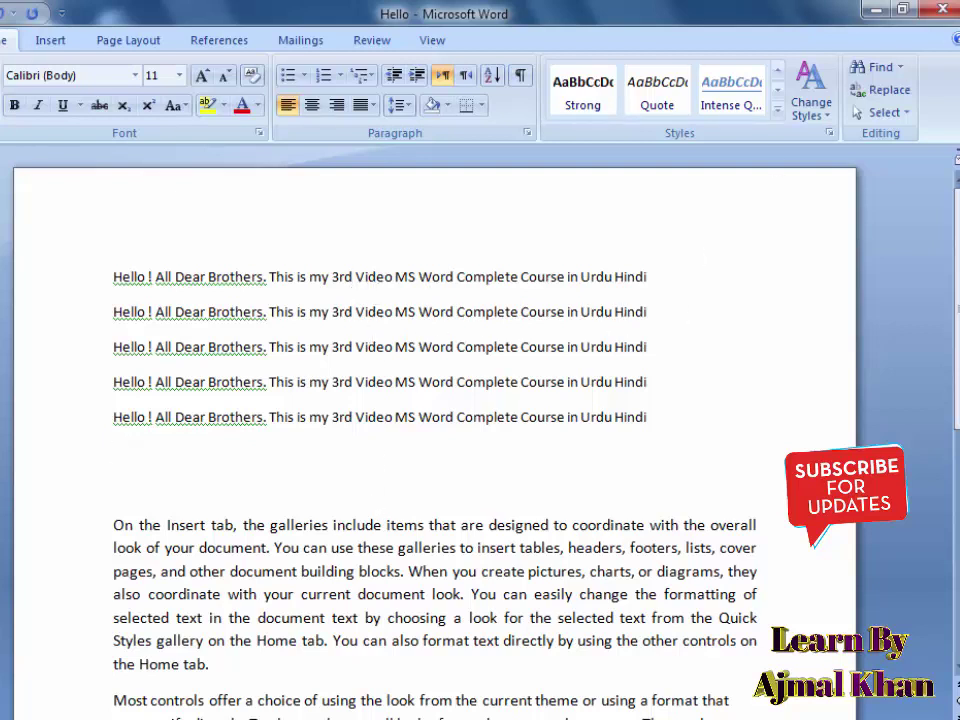
left_click(873, 72)
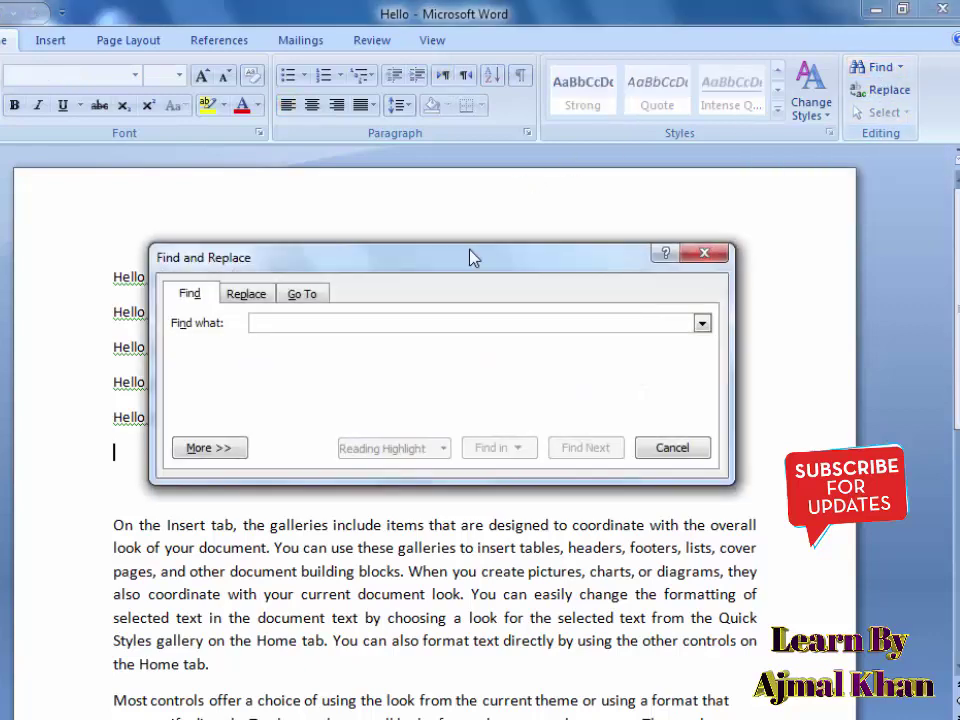
Bring the Find and Replace dialog up on its Find tab and move it clear of the first line.
mouse_move(466, 262)
left_mouse_down()
mouse_move(540, 445)
mouse_move(510, 291)
left_mouse_up()
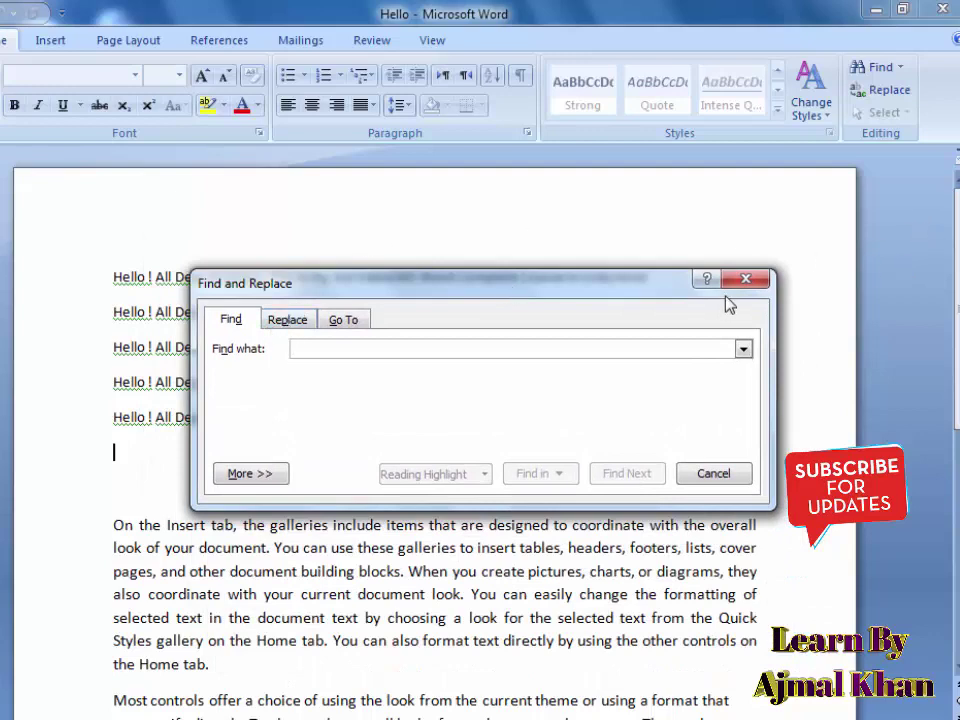
left_click(746, 279)
left_click(880, 90)
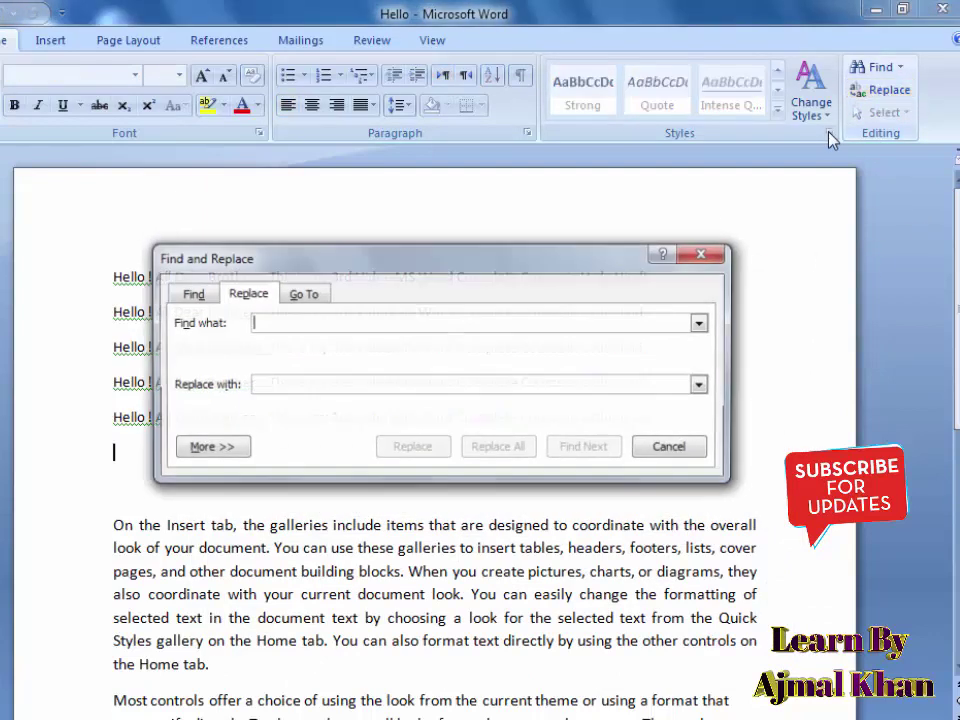
left_click(196, 298)
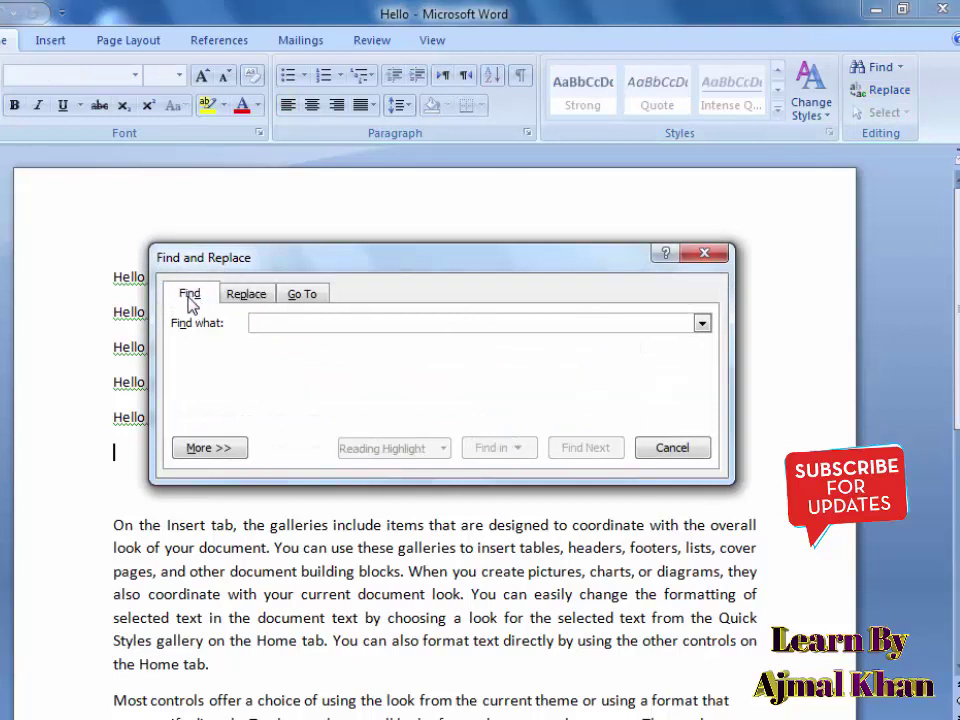
left_click(240, 296)
left_click(197, 298)
left_click(232, 296)
left_click(203, 298)
left_click(244, 296)
left_click(193, 296)
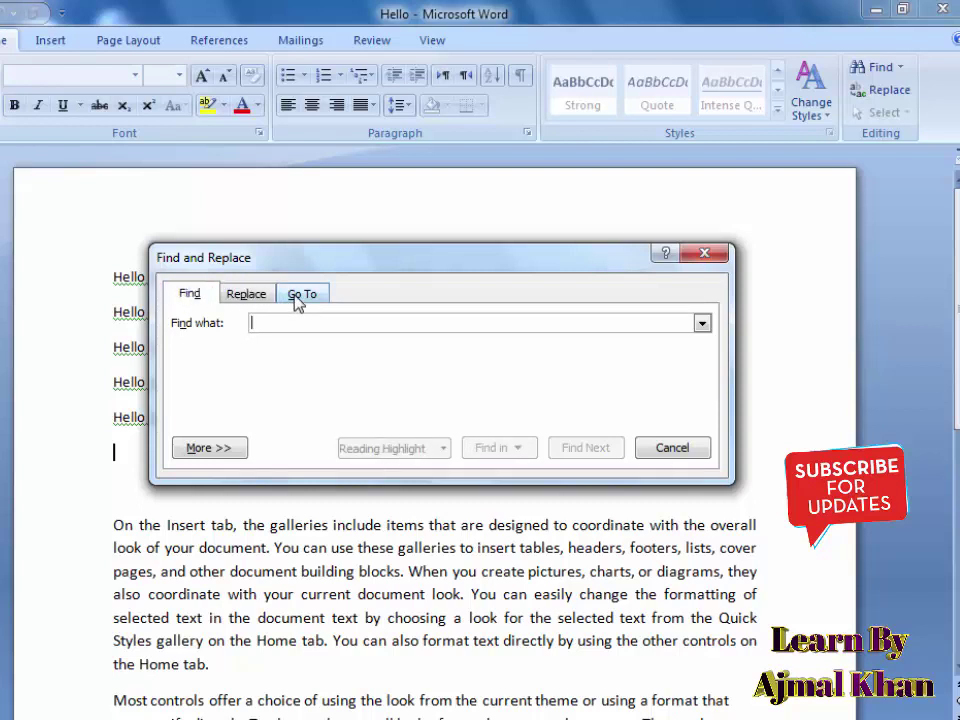
left_click(244, 296)
left_click(197, 296)
left_click_drag(259, 259, 272, 330)
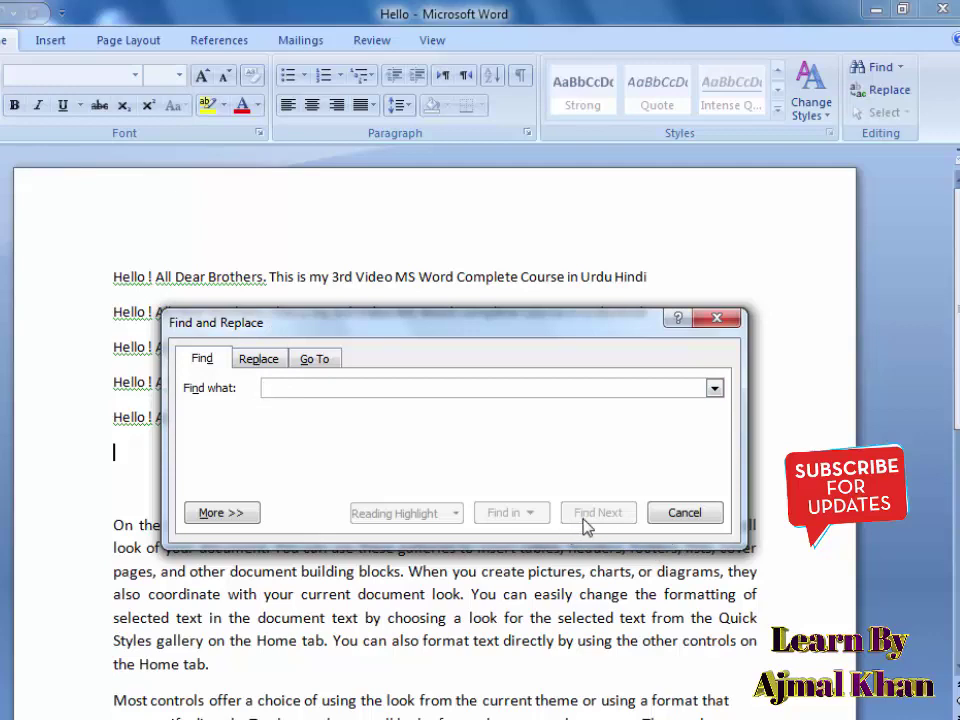
mouse_move(377, 332)
left_mouse_down()
mouse_move(365, 293)
mouse_move(531, 499)
left_mouse_up()
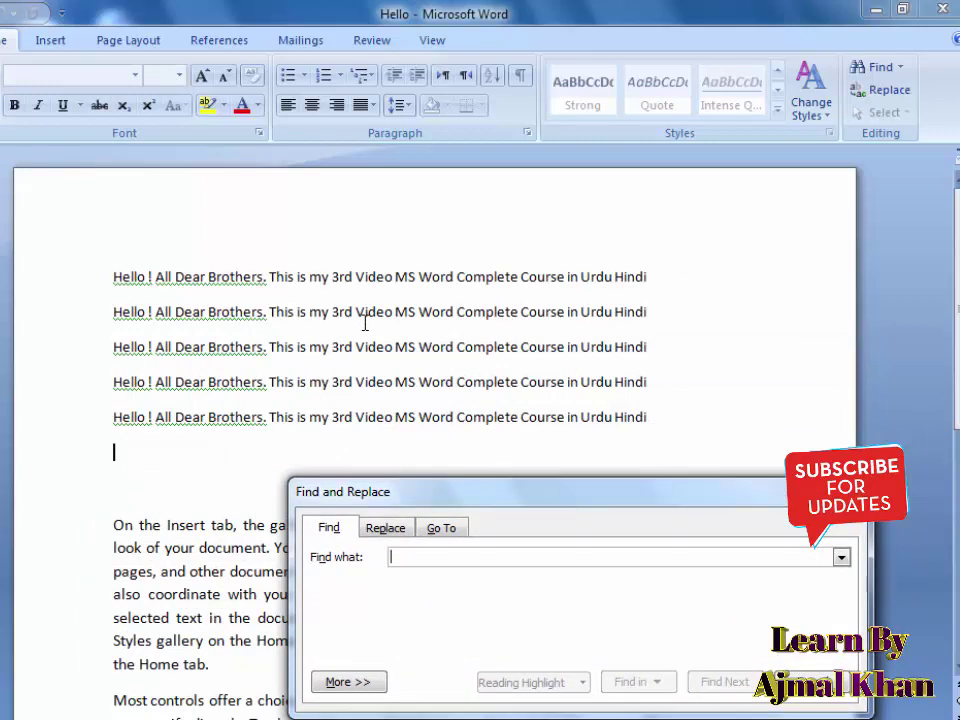
left_click_drag(489, 508, 547, 367)
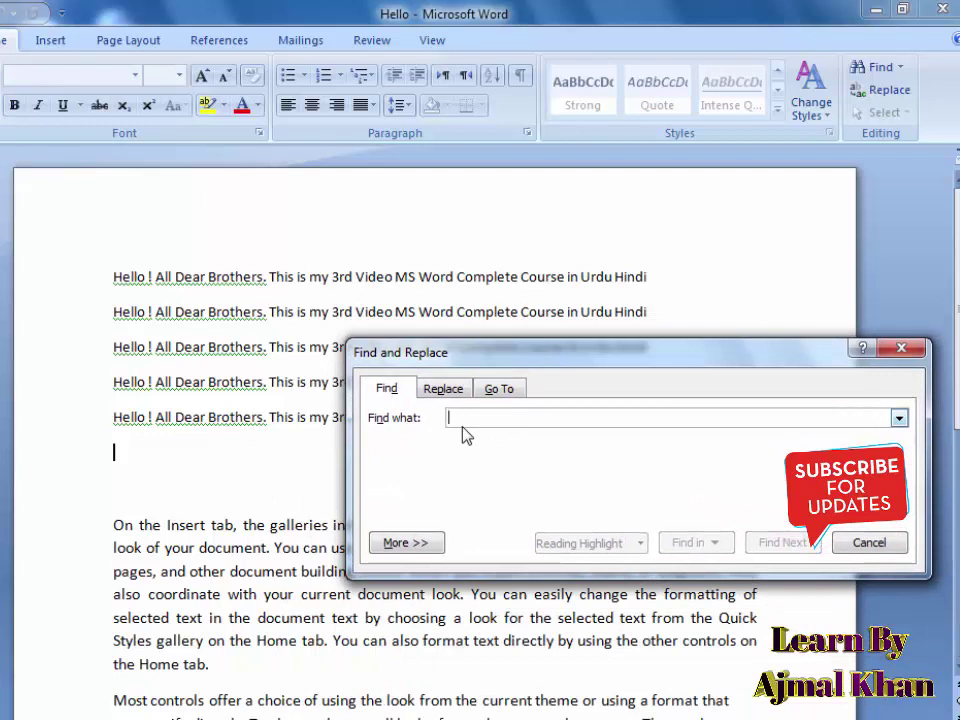
Search for '3rd' and step through its matches on lines 1, 2 and 3.
type("3rd")
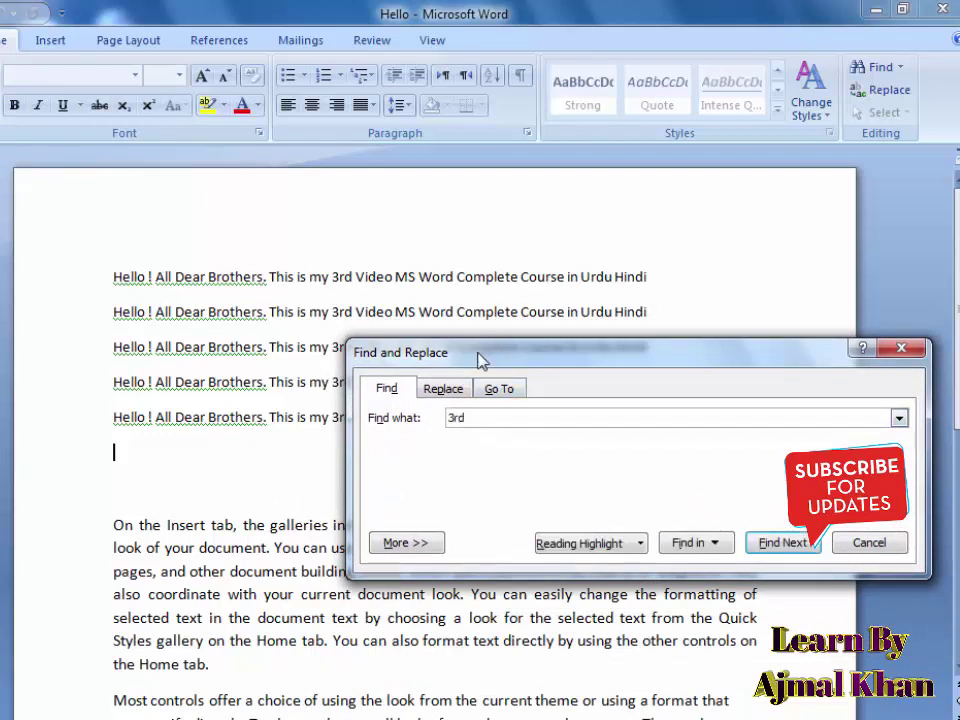
left_click_drag(480, 358, 363, 558)
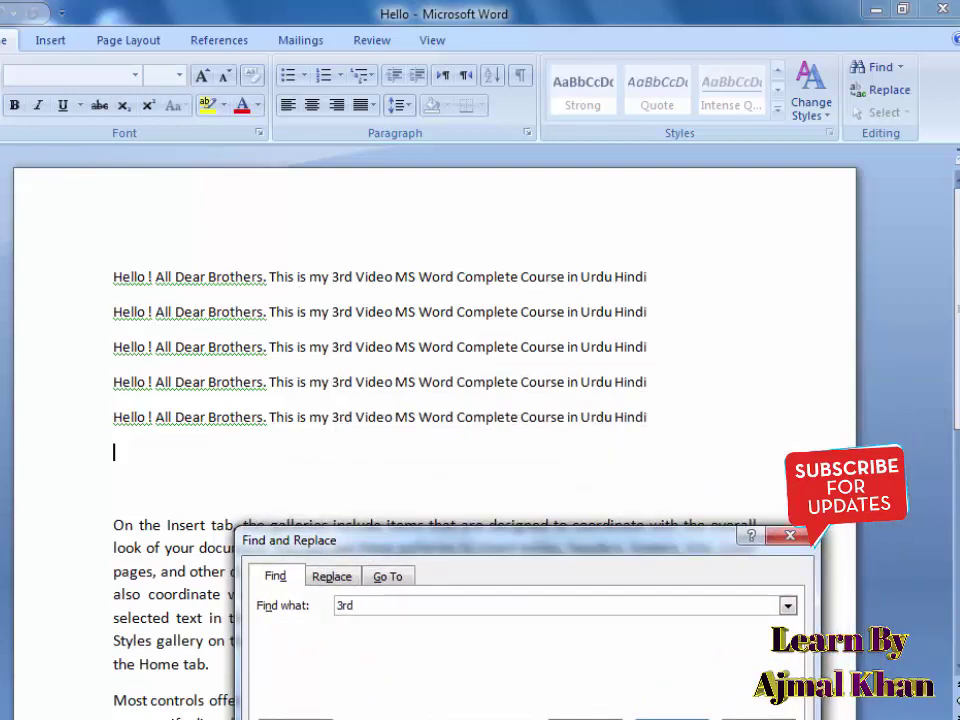
left_click_drag(505, 542, 462, 497)
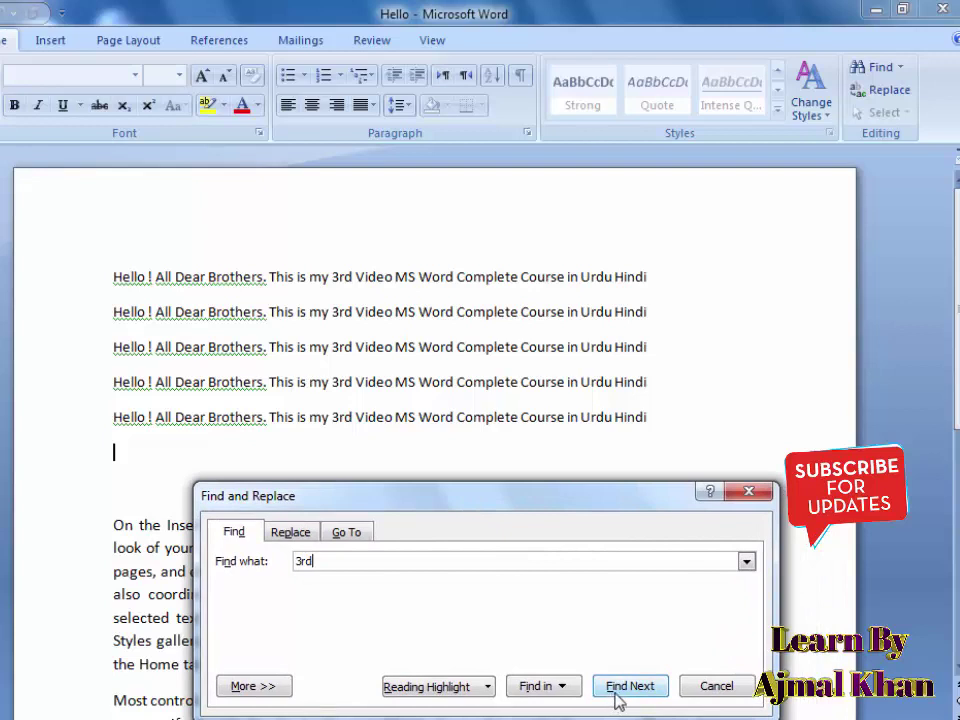
left_click(613, 690)
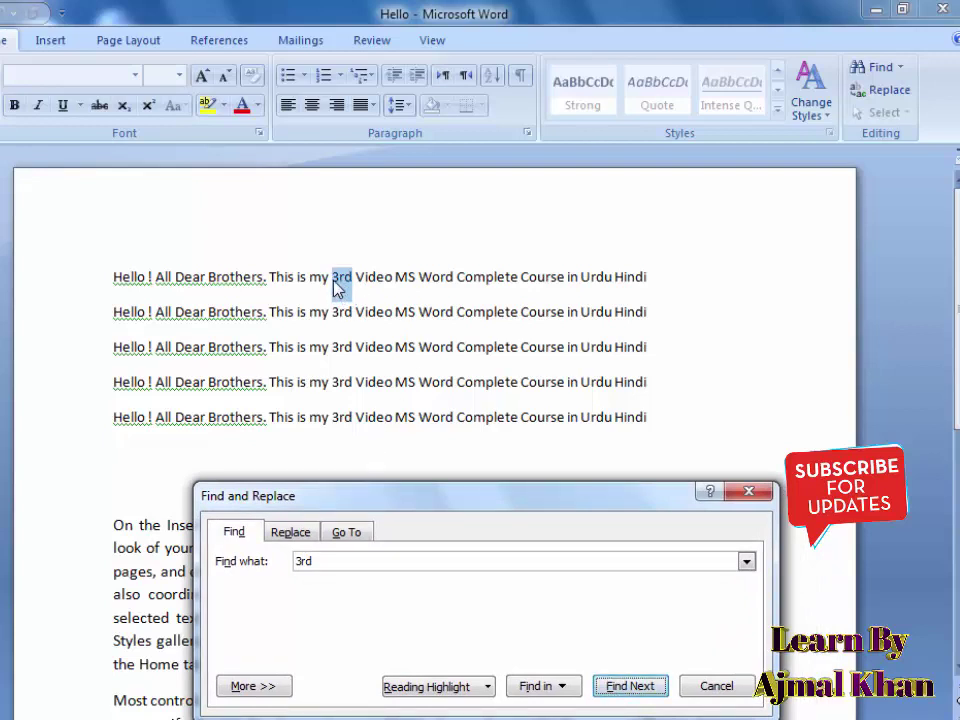
left_click(631, 690)
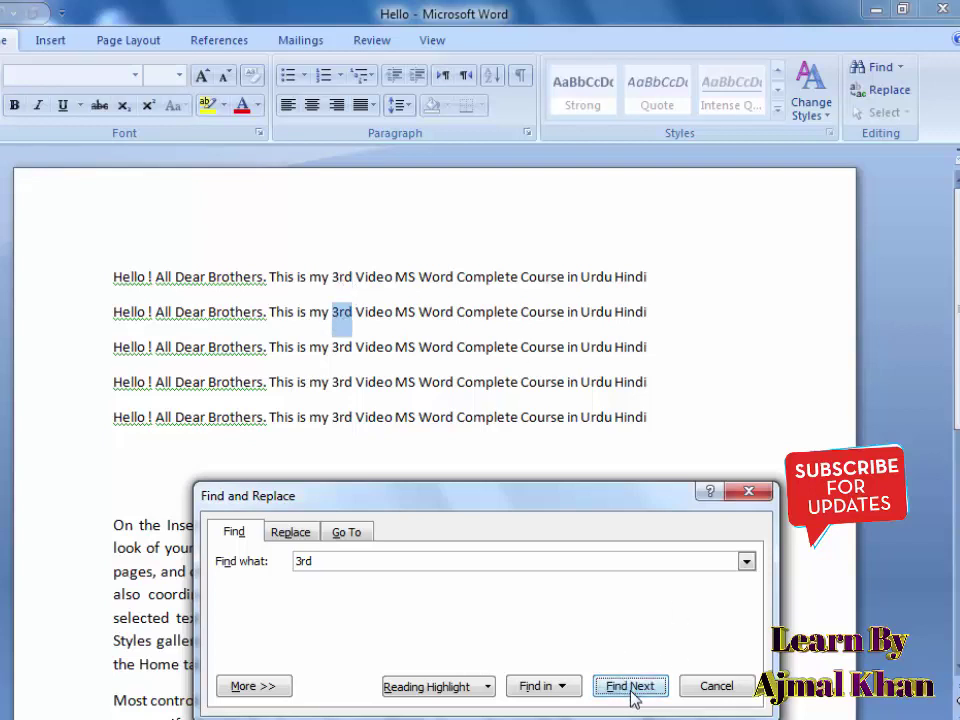
left_click(631, 690)
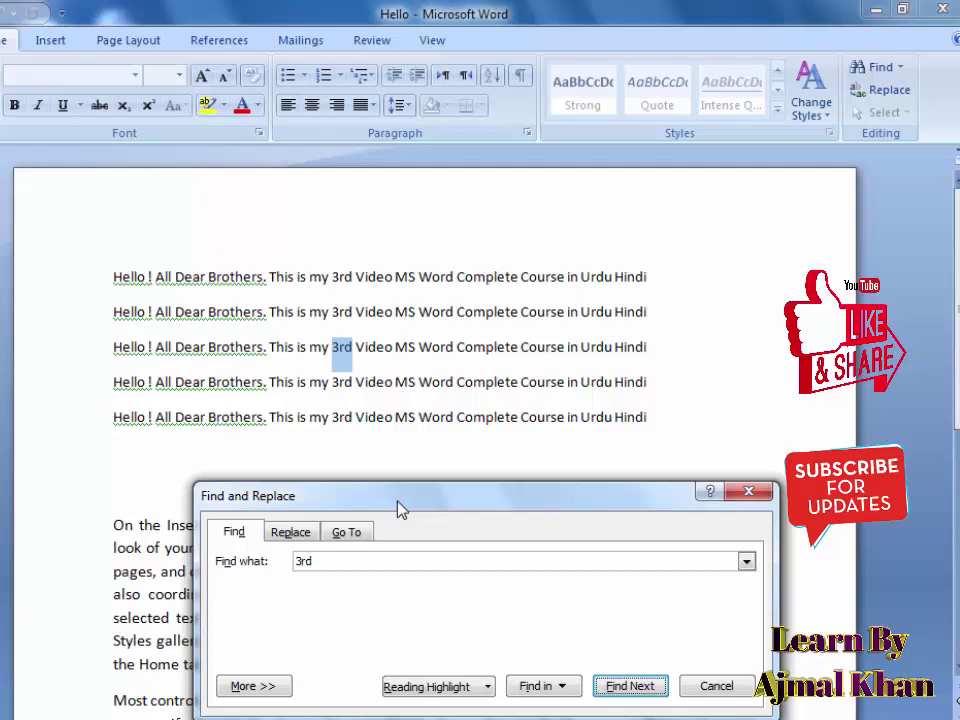
Enter '4rth' as the replacement for '3rd' and replace the third line's match.
left_click_drag(398, 509, 404, 488)
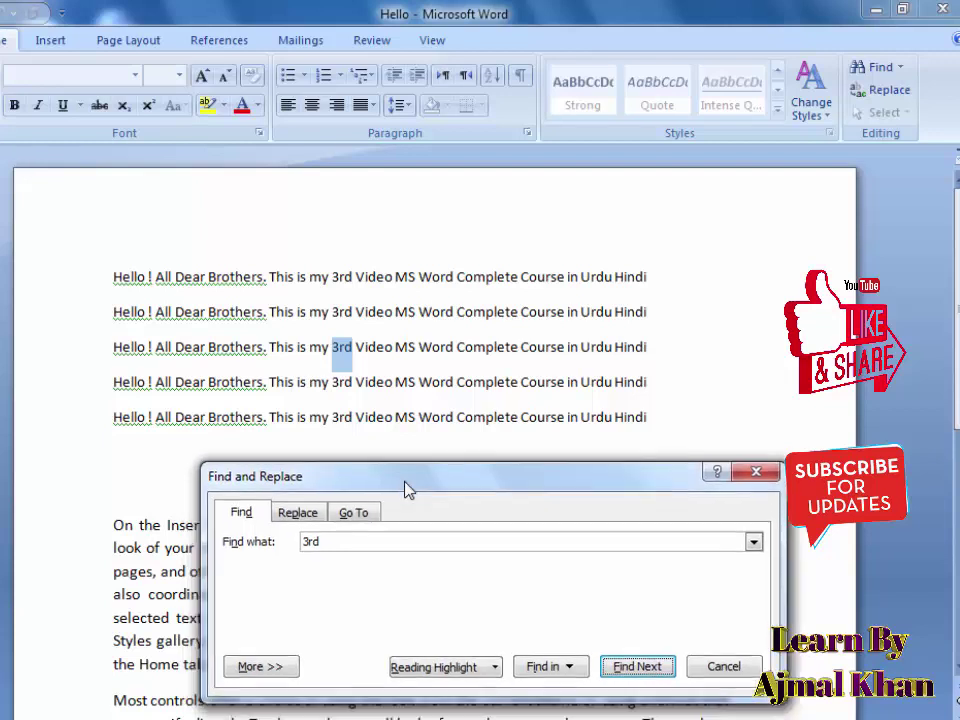
left_click(305, 517)
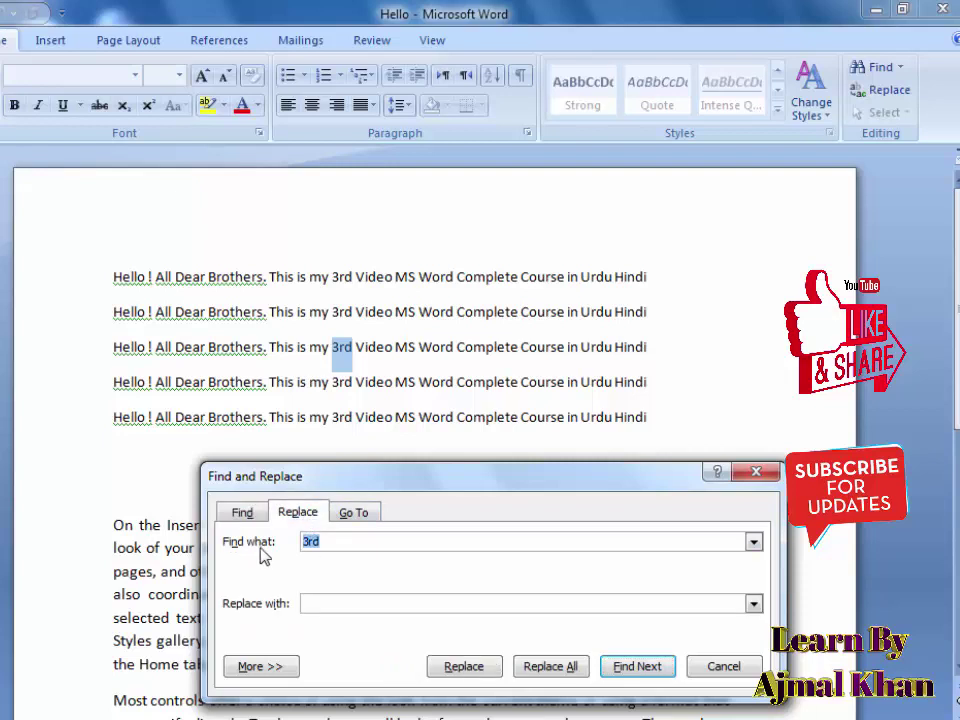
left_click(336, 543)
left_click(313, 606)
left_click(313, 606)
type("4rt")
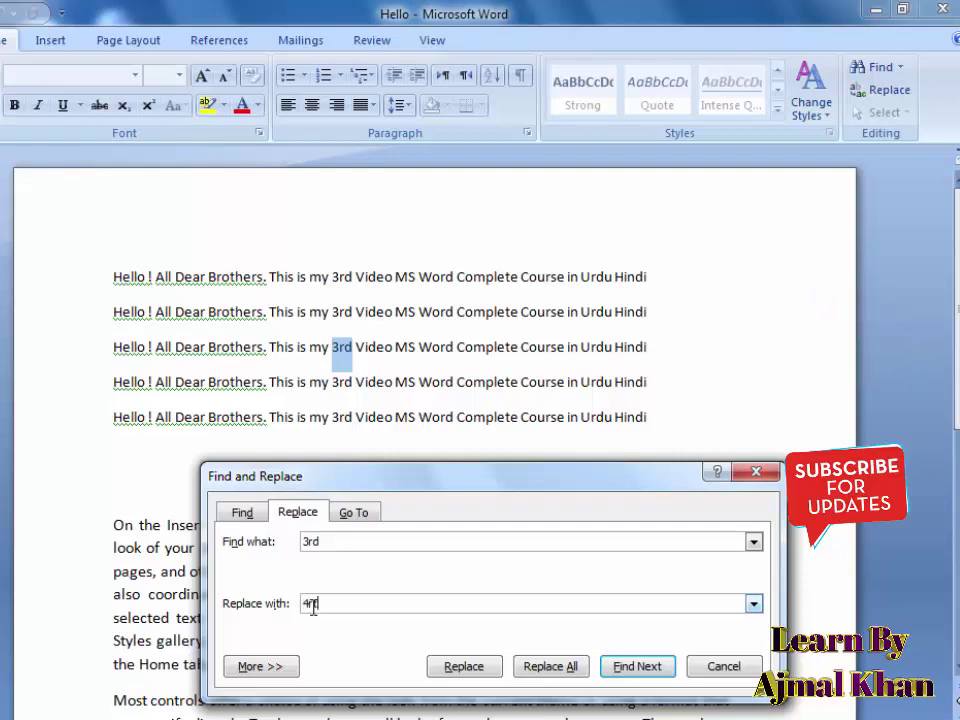
type("h")
left_click(463, 666)
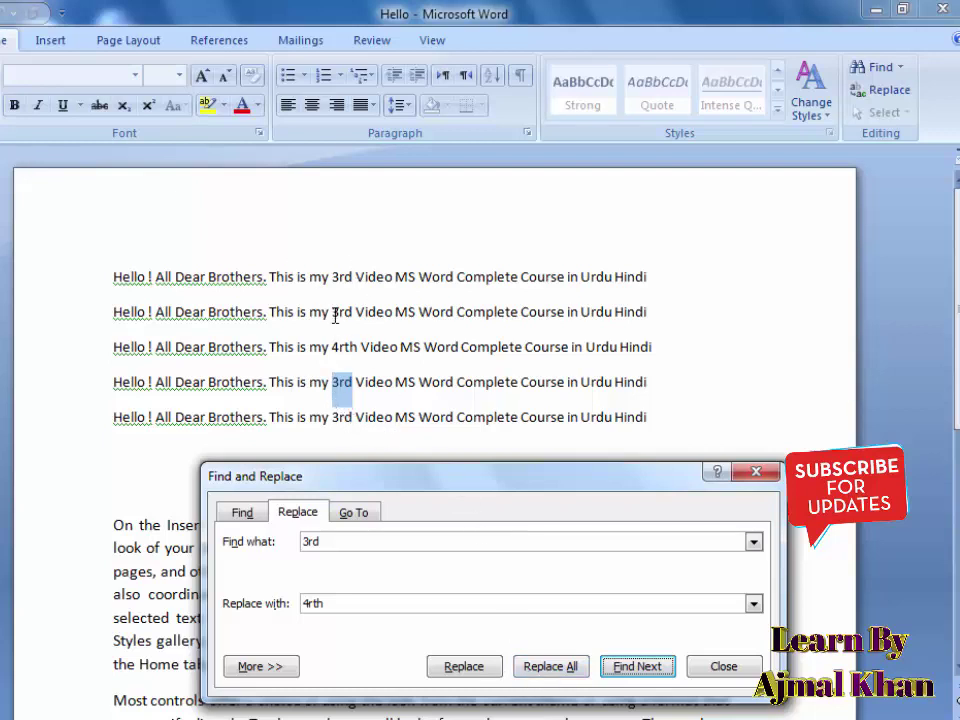
Replace all remaining '3rd' with '4rth' and confirm the 4 replacements message.
left_click(552, 666)
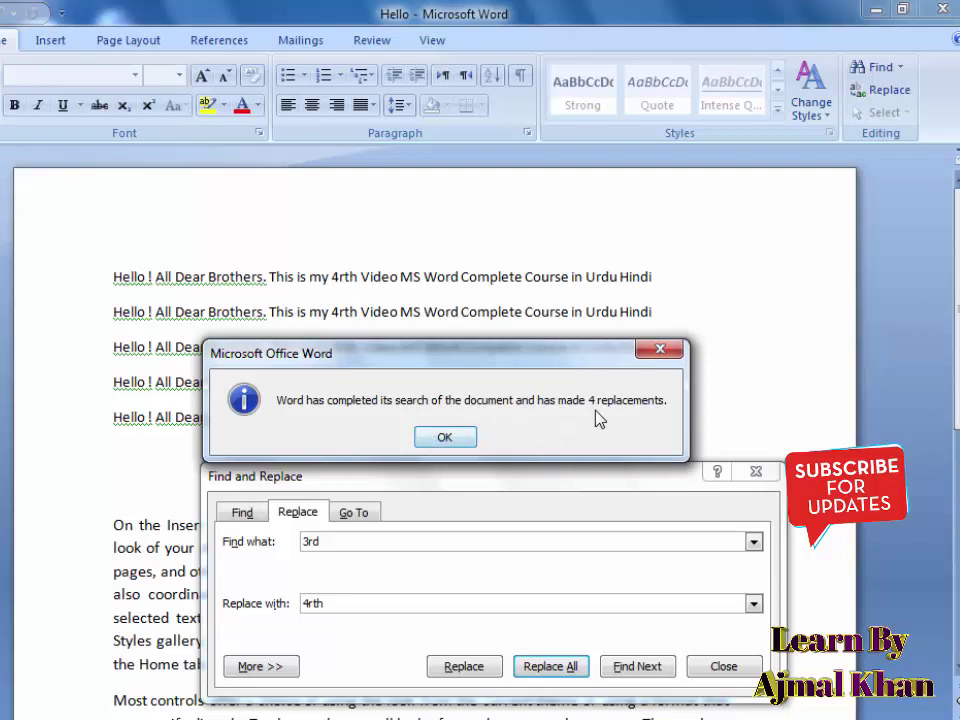
left_click(444, 440)
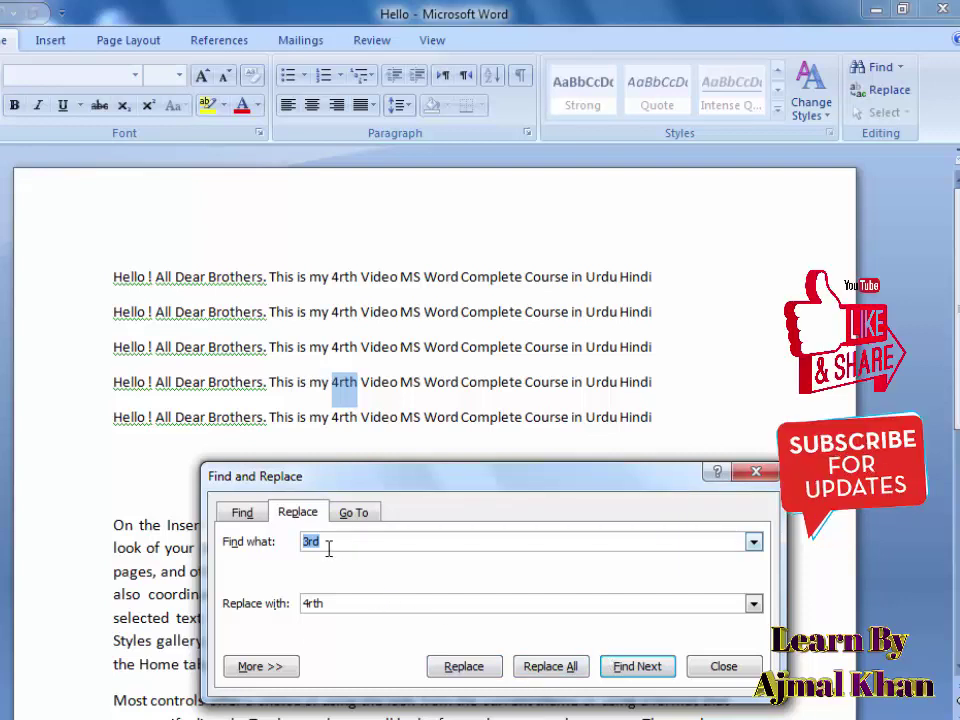
Show the Go To options, try going to a Line, and leave it set to Page.
left_click(334, 602)
left_click(323, 542)
left_click(330, 605)
left_click(355, 512)
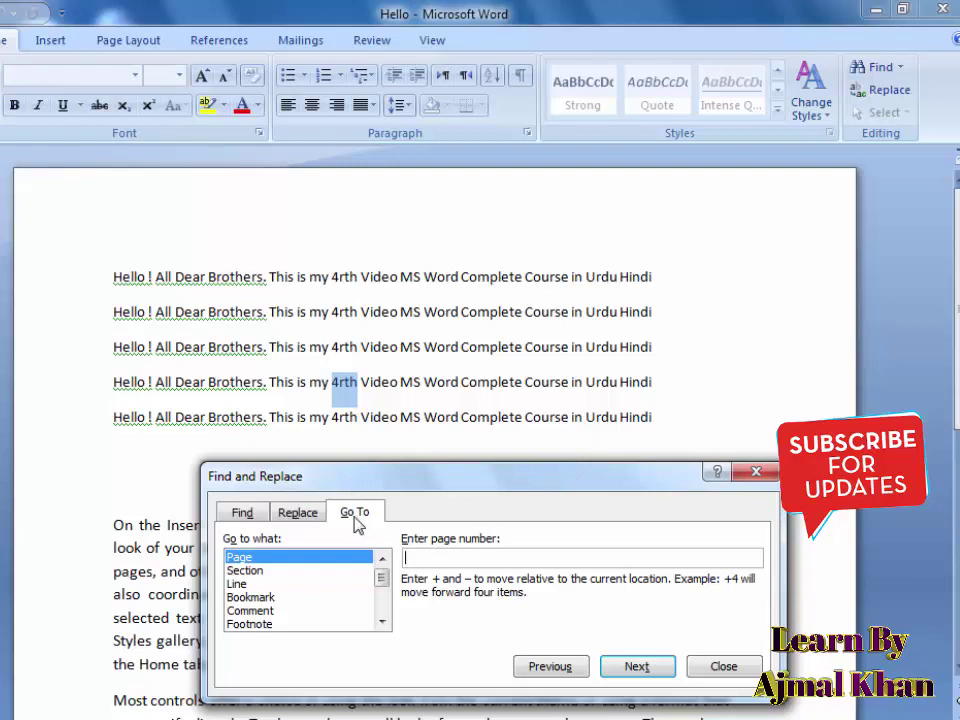
left_click(238, 585)
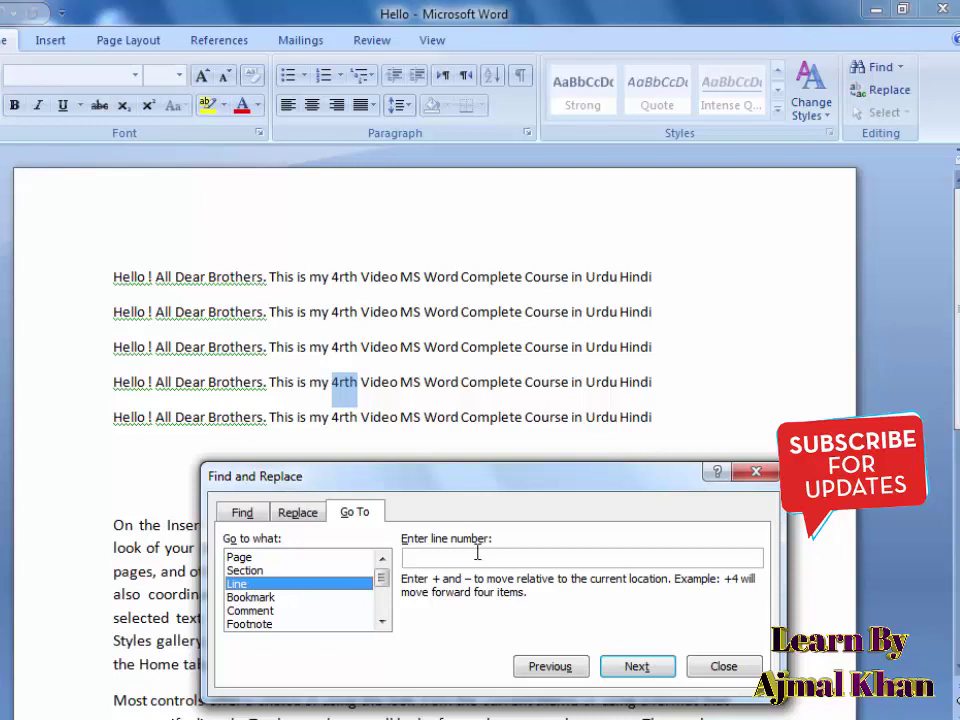
left_click(239, 558)
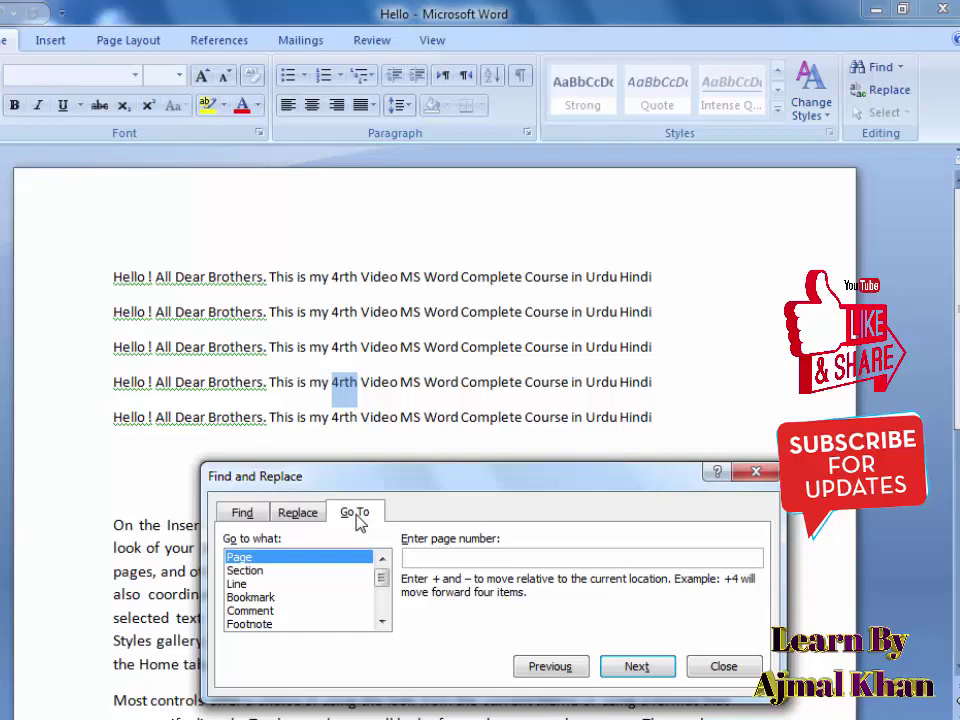
Close the Find and Replace dialog and the Select menu, returning to the document.
left_click(242, 513)
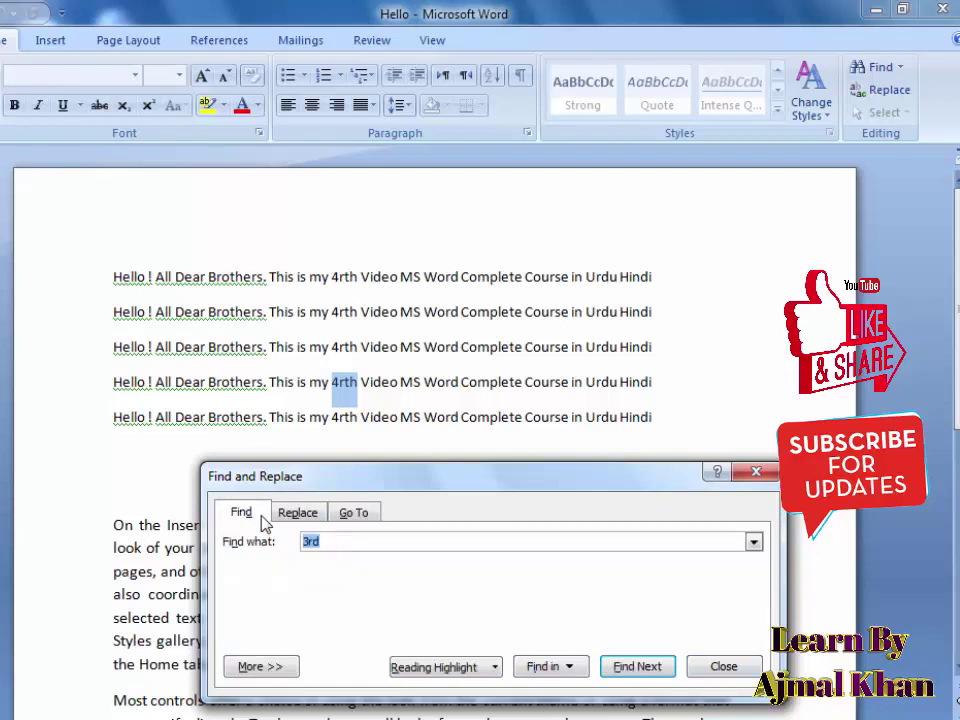
left_click(297, 512)
left_click(350, 513)
left_click(297, 512)
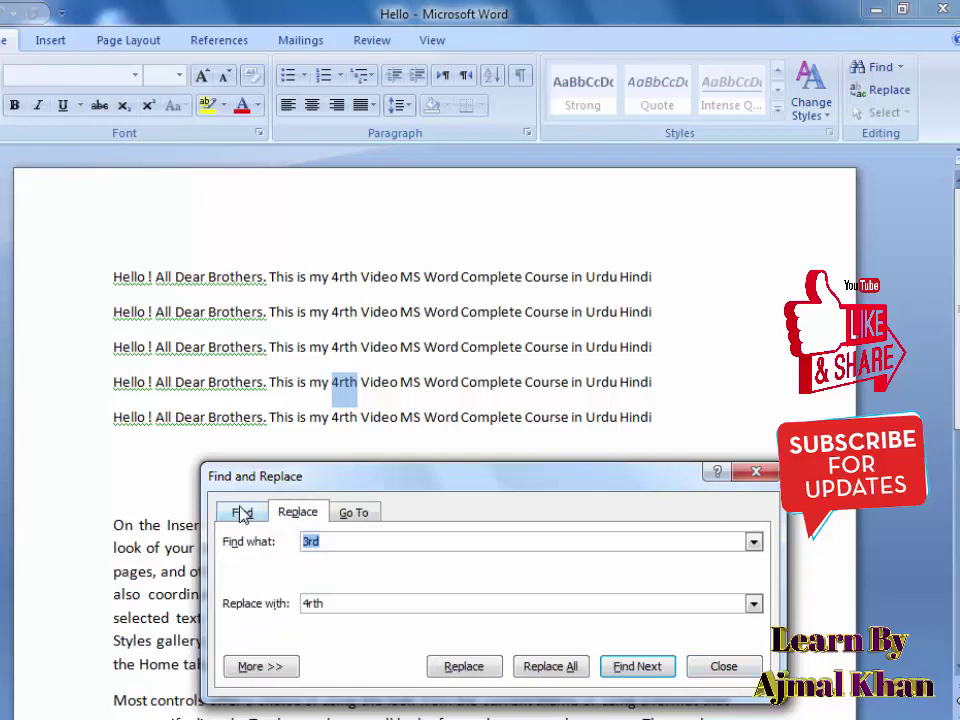
left_click(242, 513)
left_click(726, 667)
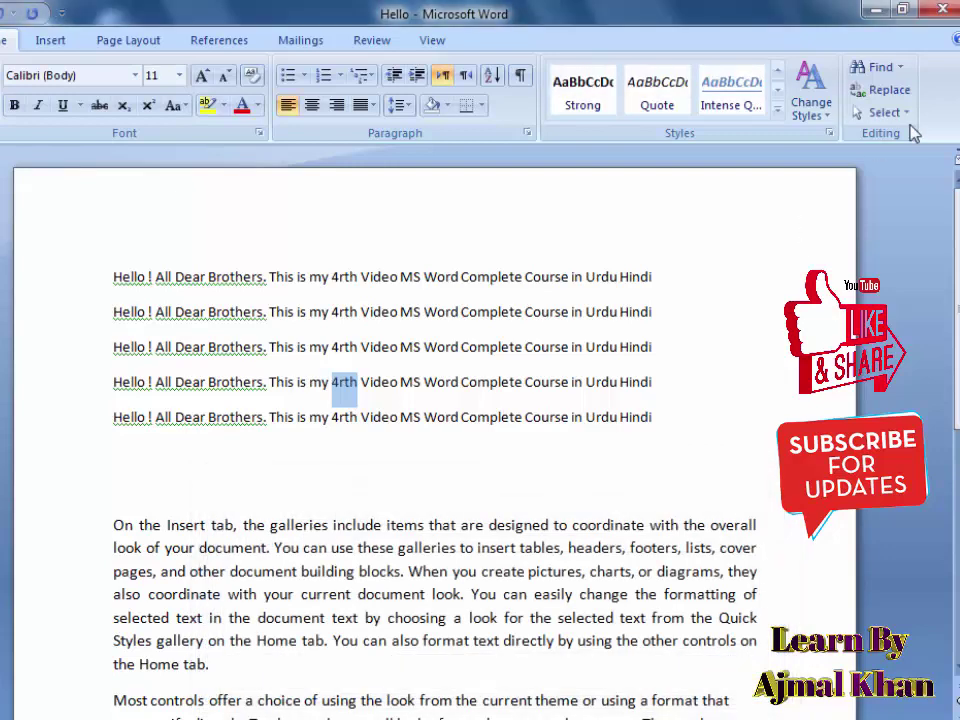
left_click(906, 114)
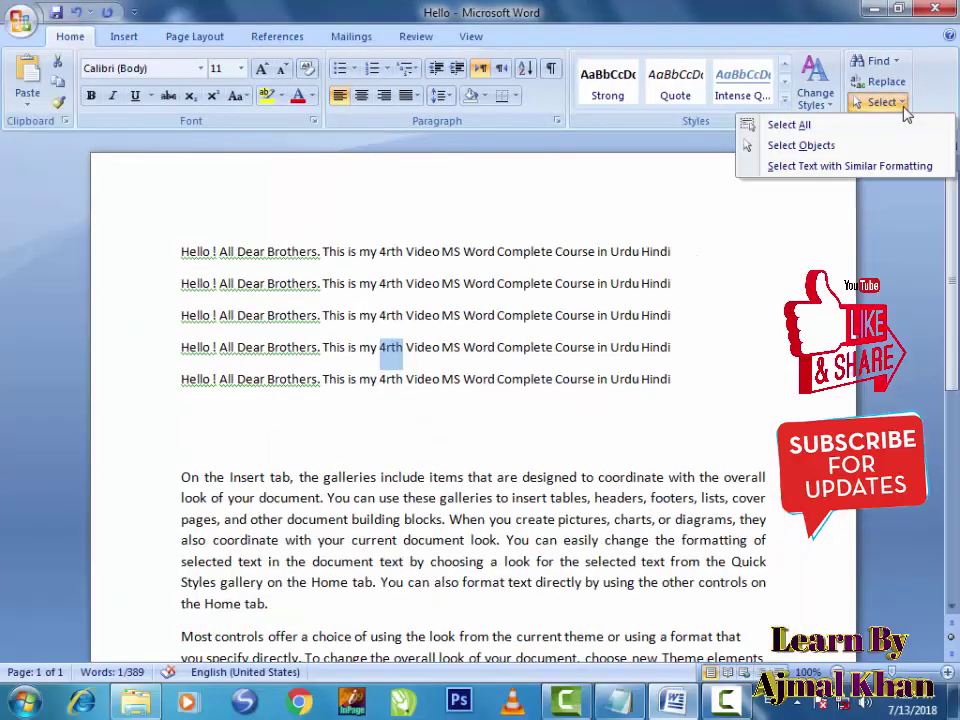
left_click(904, 104)
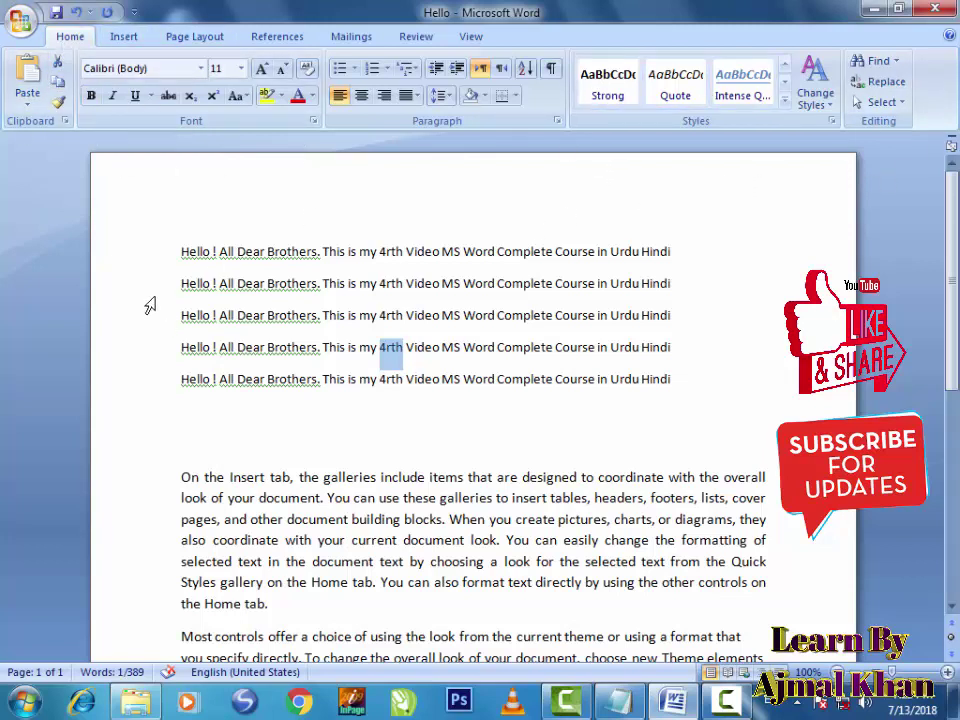
left_click(512, 420)
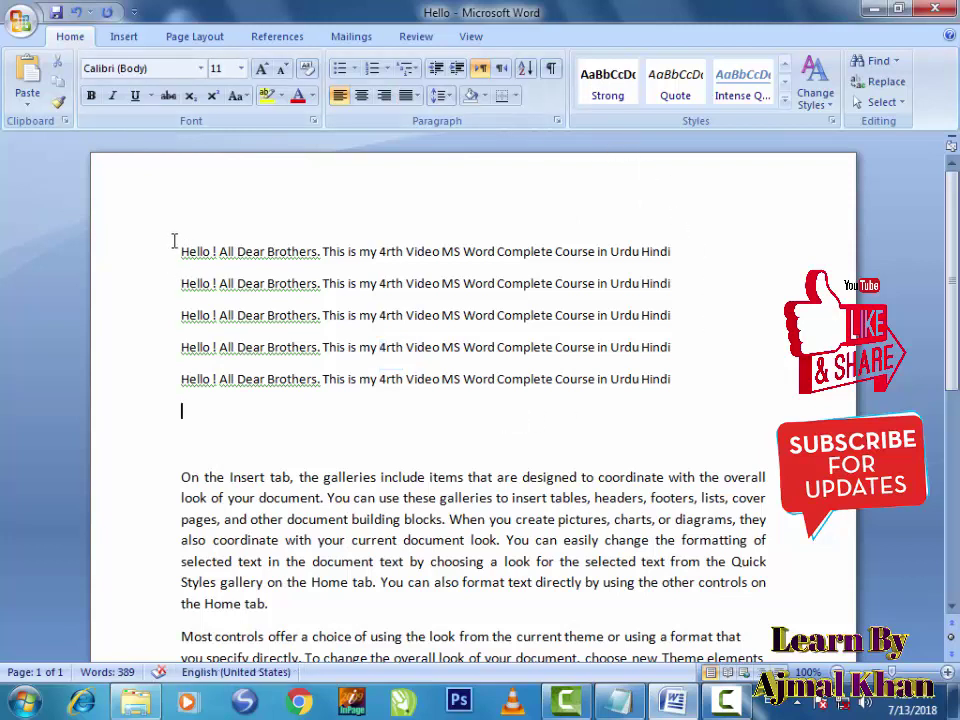
mouse_move(178, 251)
left_mouse_down()
mouse_move(631, 335)
mouse_move(679, 400)
left_mouse_up()
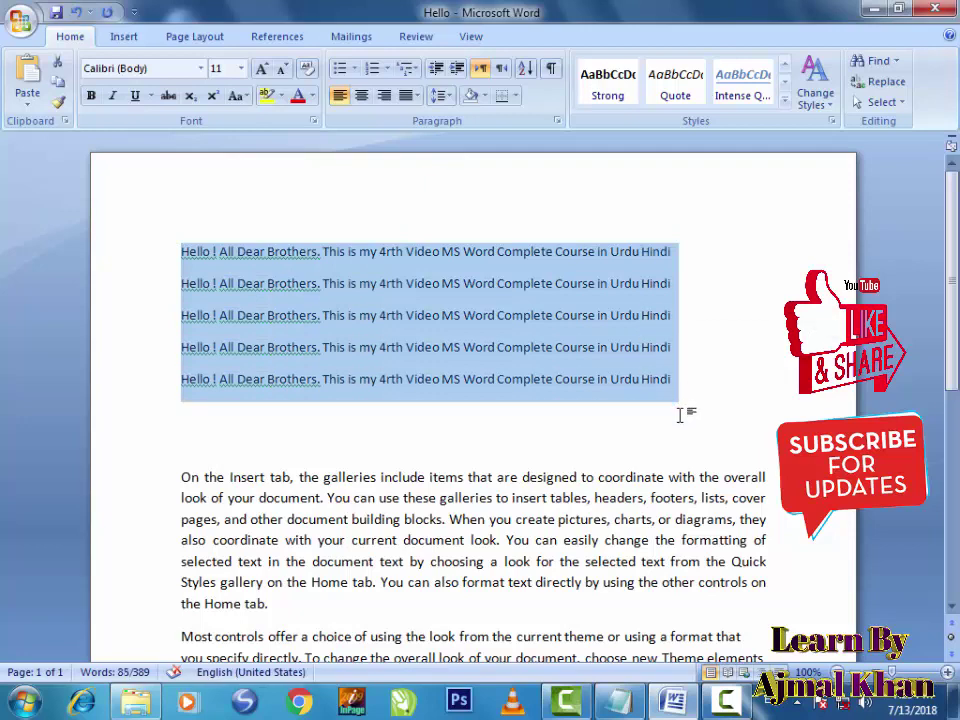
left_click(677, 404)
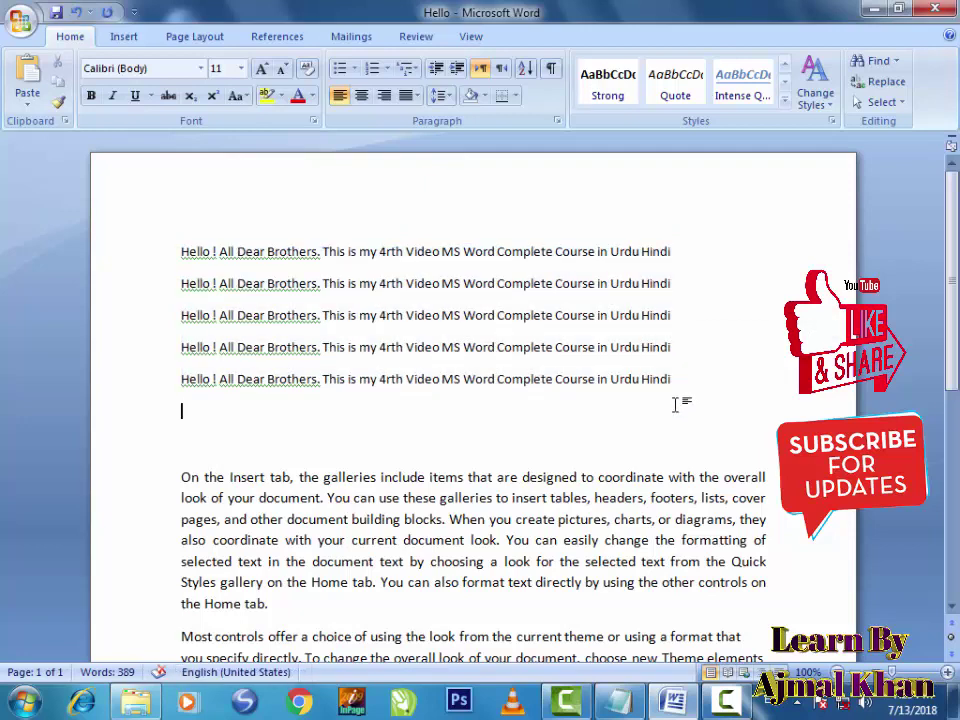
mouse_move(677, 388)
left_mouse_down()
mouse_move(533, 368)
mouse_move(189, 270)
left_mouse_up()
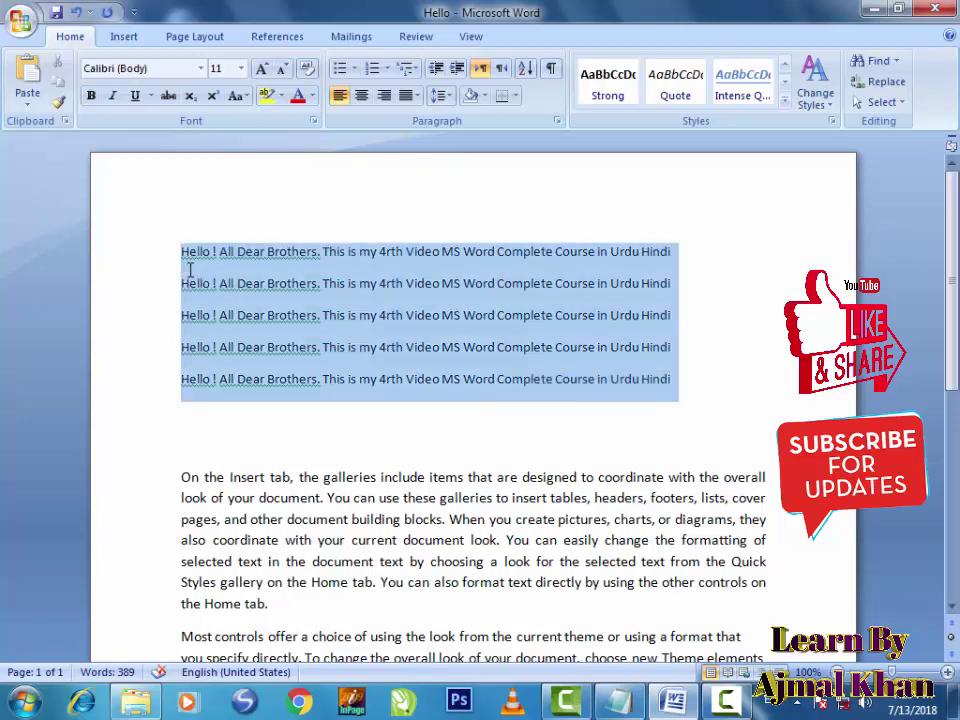
left_click(91, 96)
left_click(91, 96)
left_click(111, 96)
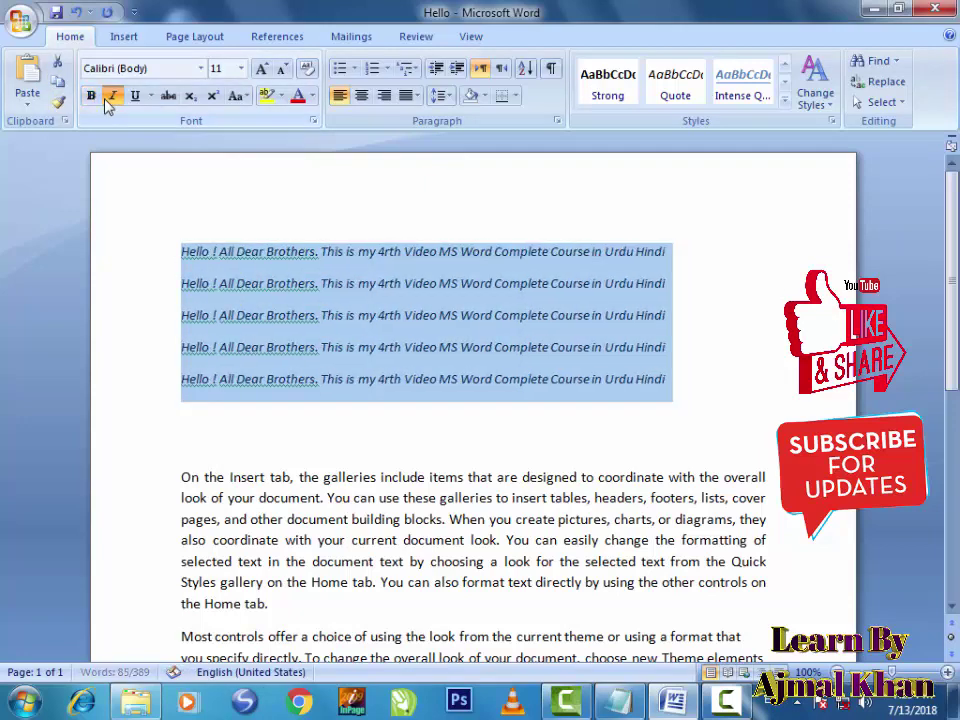
left_click(112, 96)
left_click(134, 96)
left_click(134, 96)
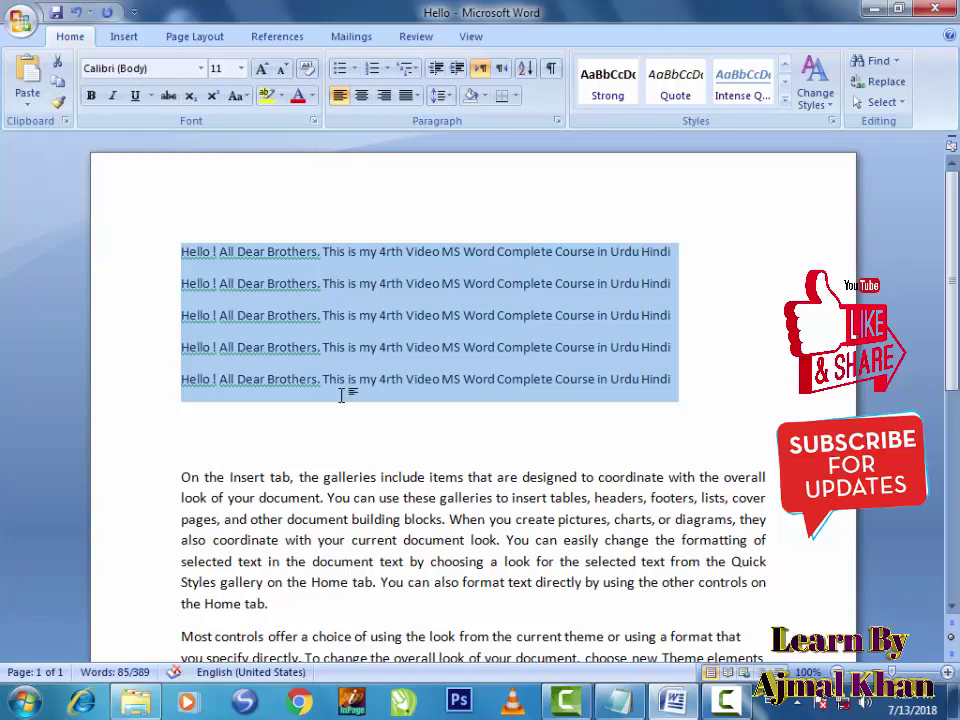
left_click(126, 38)
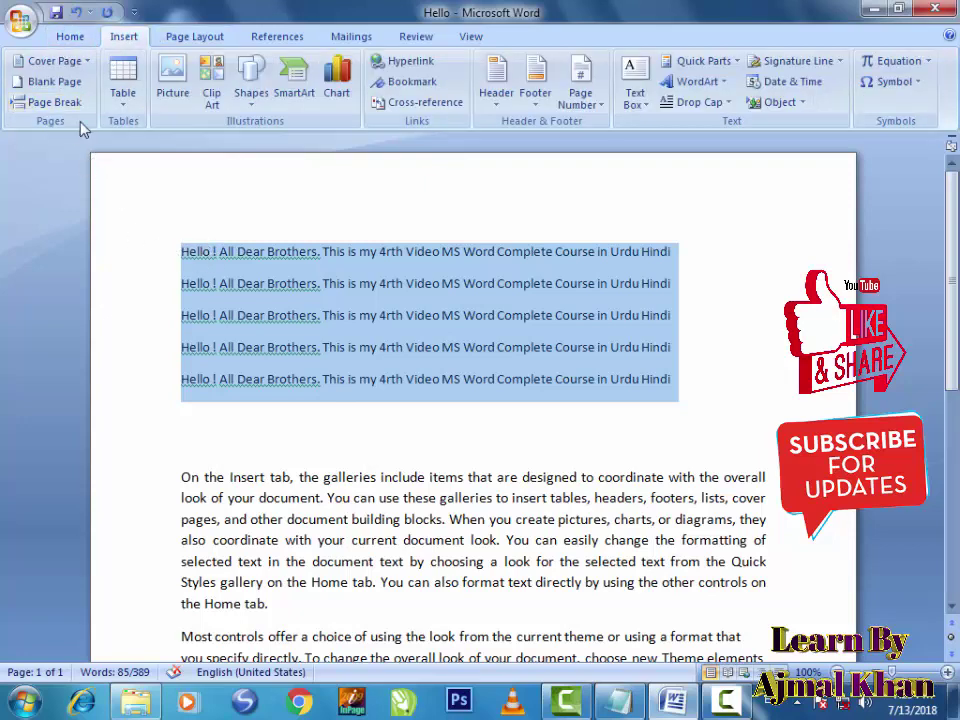
left_click(62, 38)
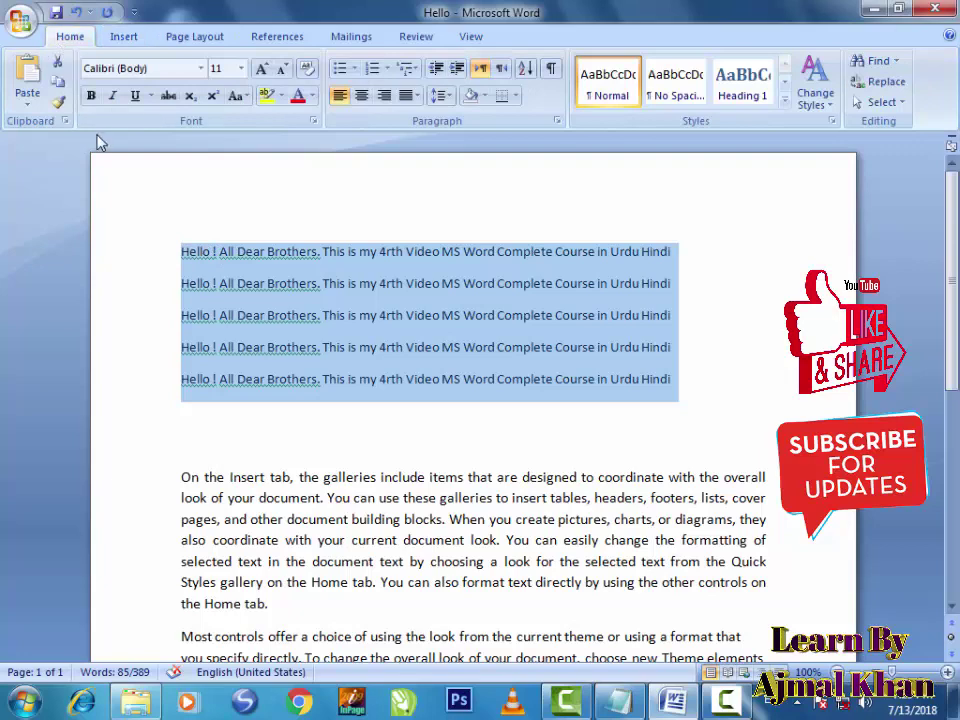
left_click(292, 400)
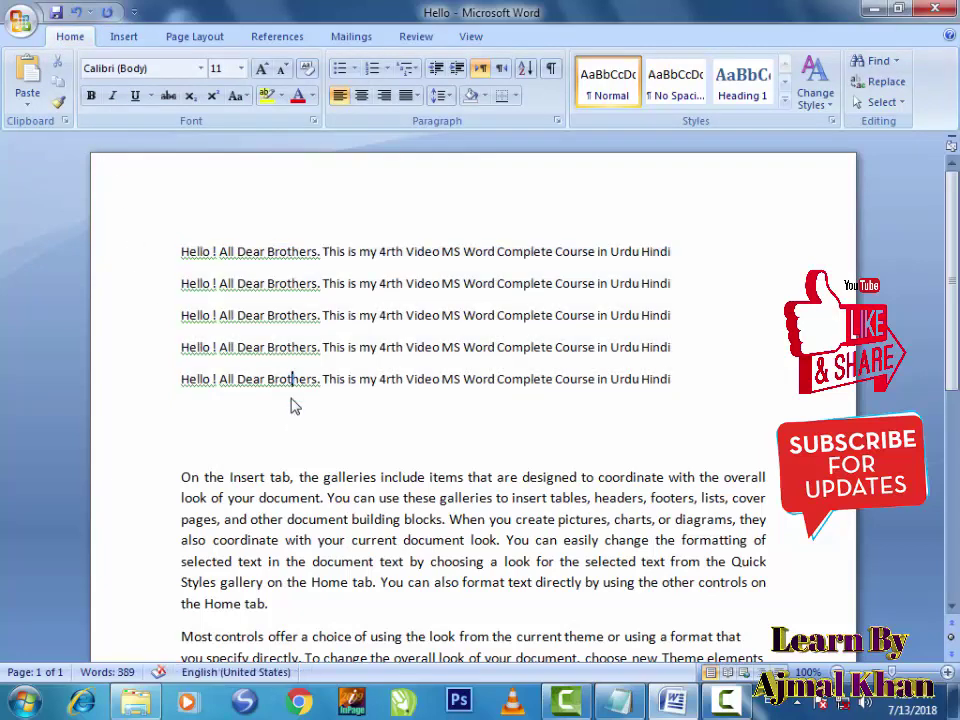